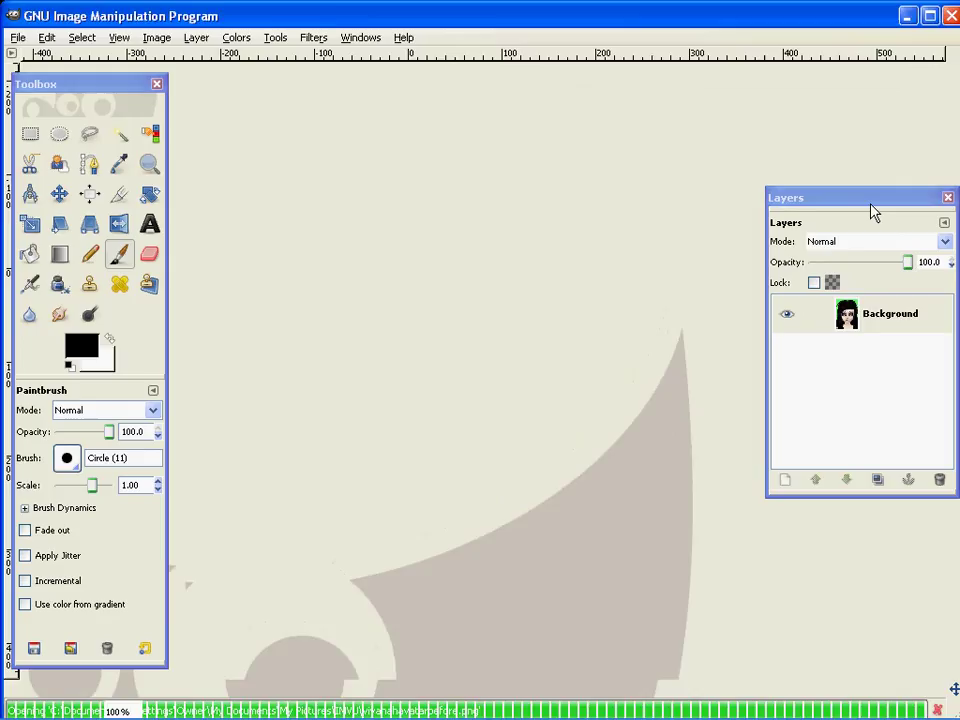
- Zoom in and switch the Paintbrush to the tiny Circle Fuzzy (03) brush
scroll(470, 385, up, 2)
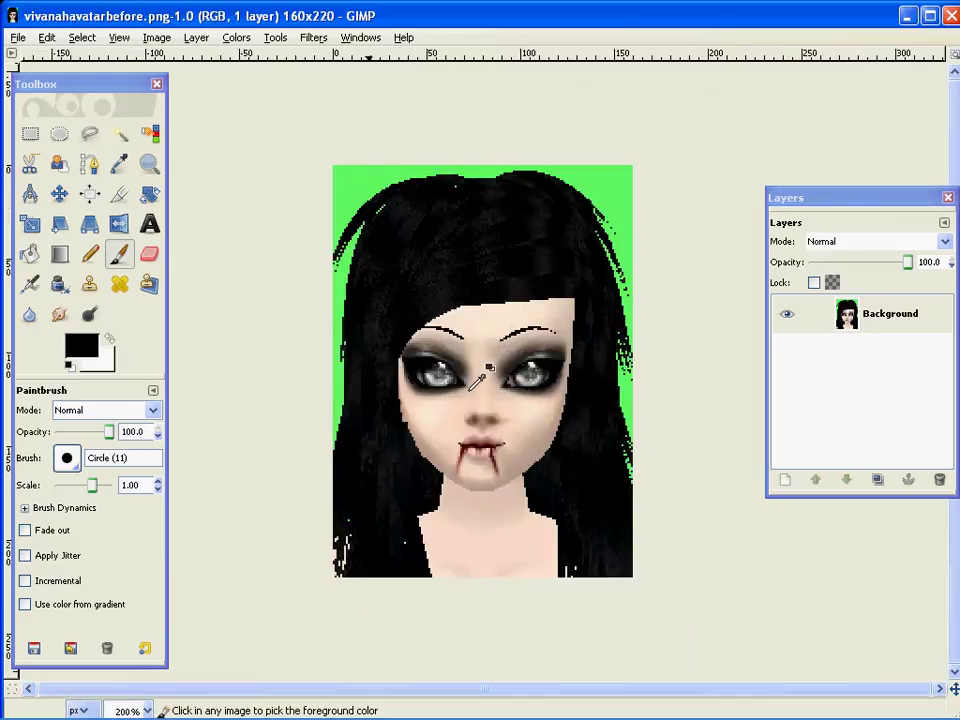
scroll(476, 382, up, 1)
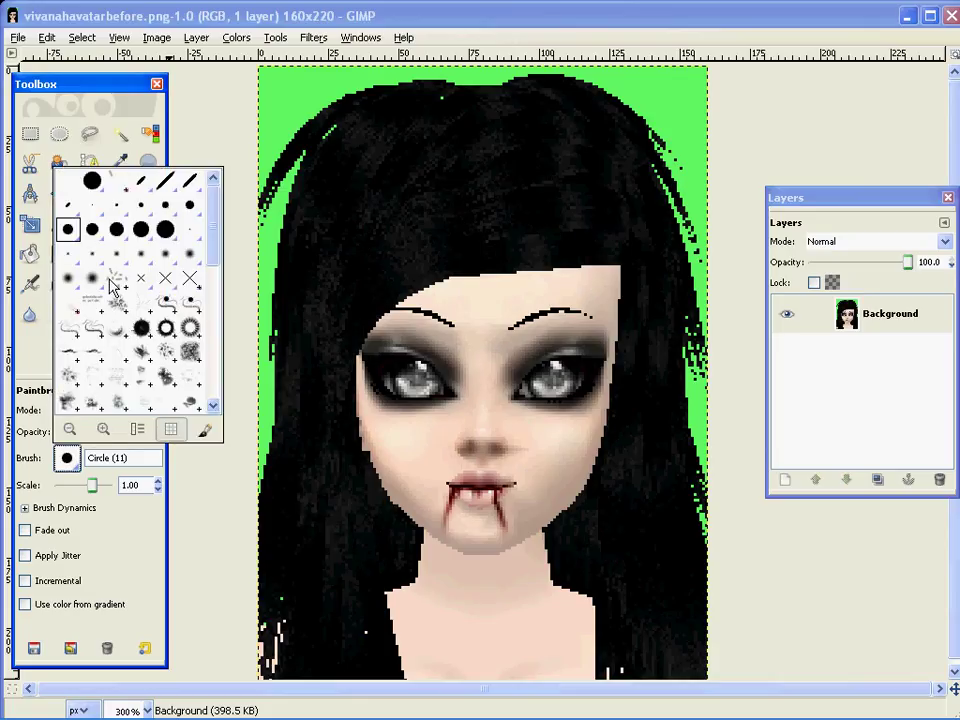
click(193, 264)
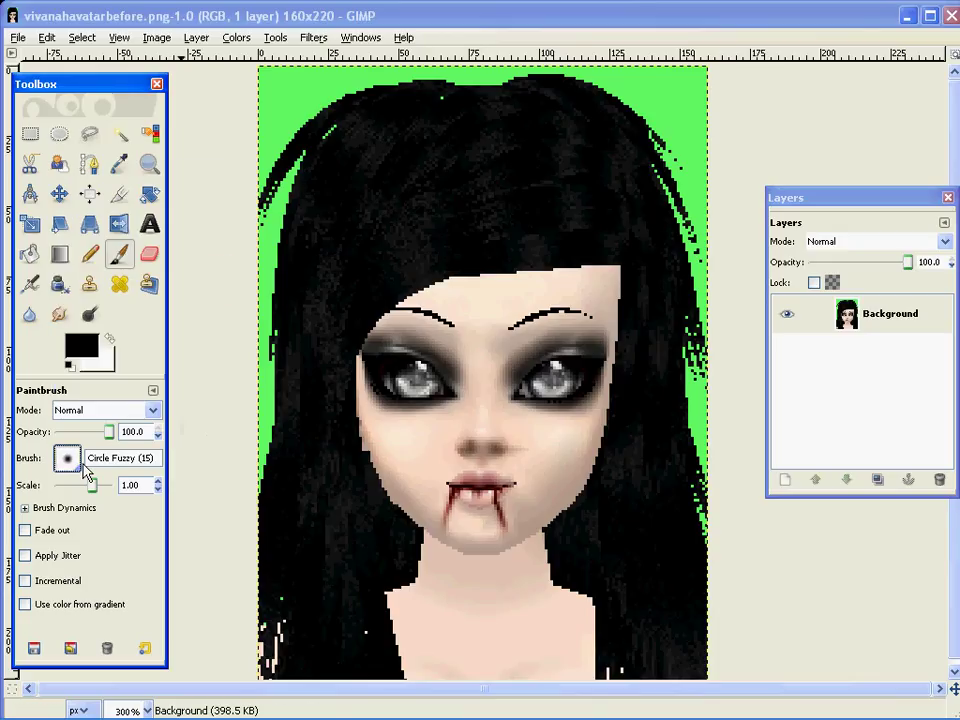
click(80, 462)
click(127, 198)
click(68, 458)
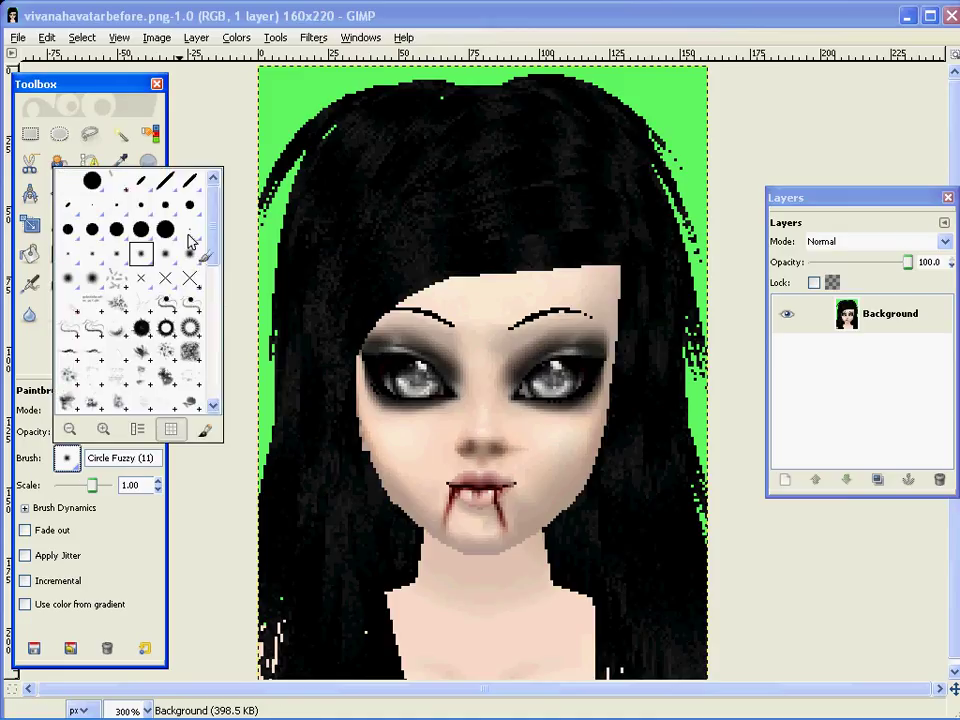
click(190, 242)
scroll(447, 400, up, 2)
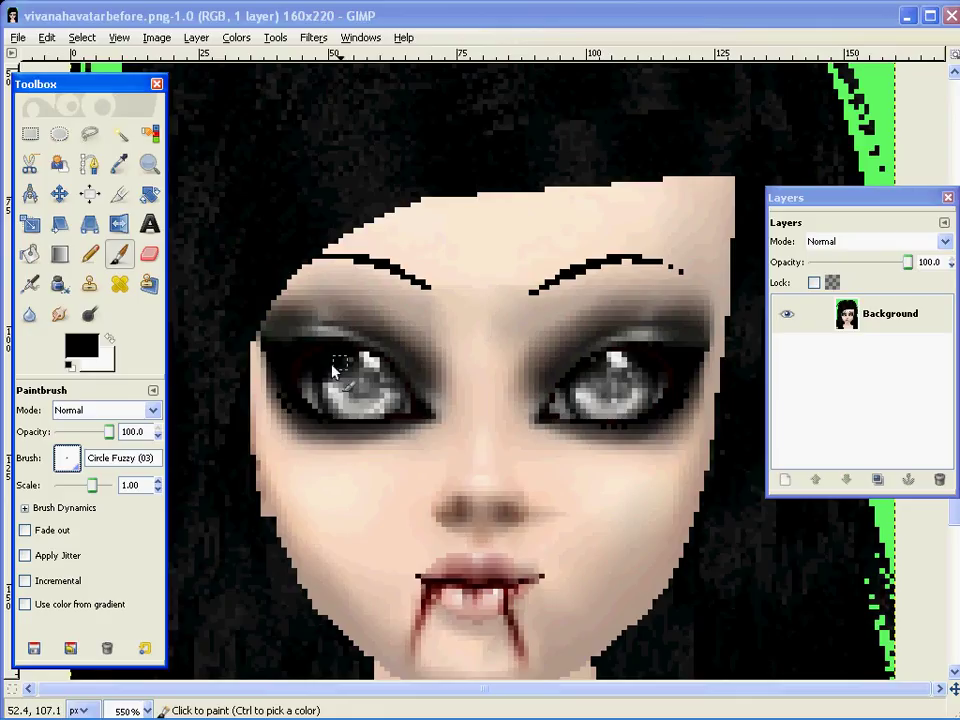
- Paint black over the white highlights in the left and right eyes
click(398, 383)
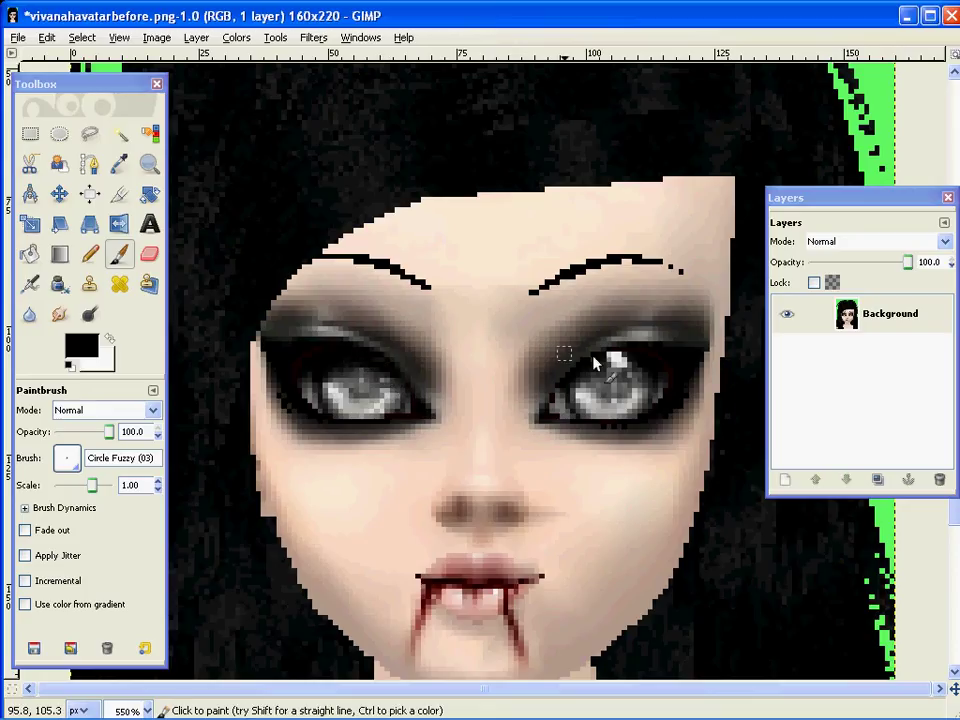
drag(627, 355, 598, 368)
ctrl+scroll(549, 531, down, 2)
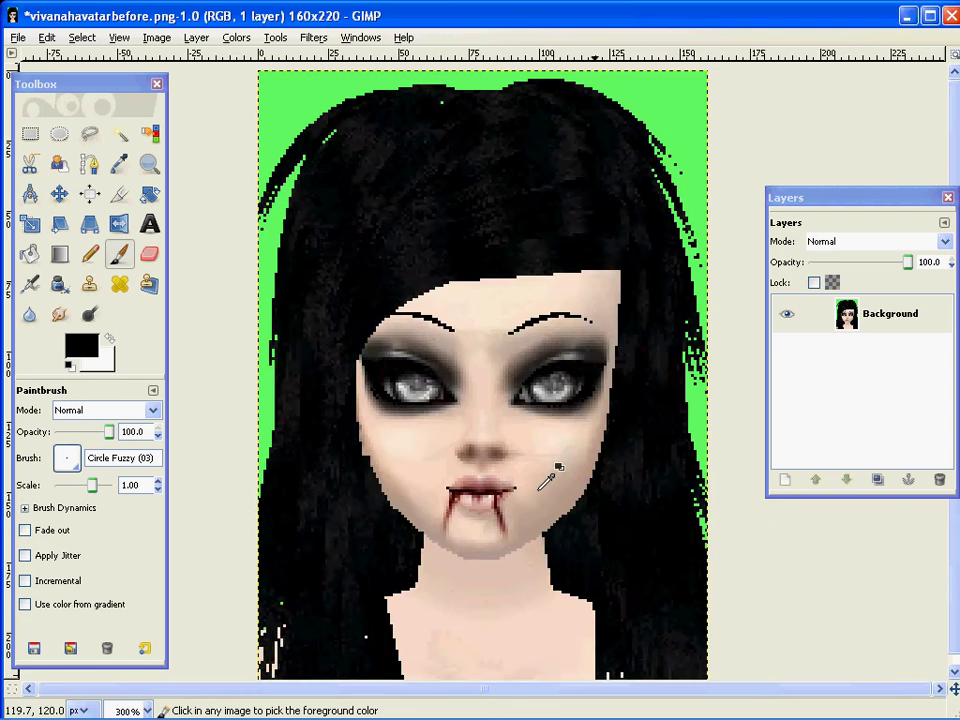
ctrl+scroll(521, 499, down, 1)
ctrl+scroll(560, 462, down, 1)
ctrl+scroll(560, 462, down, 1)
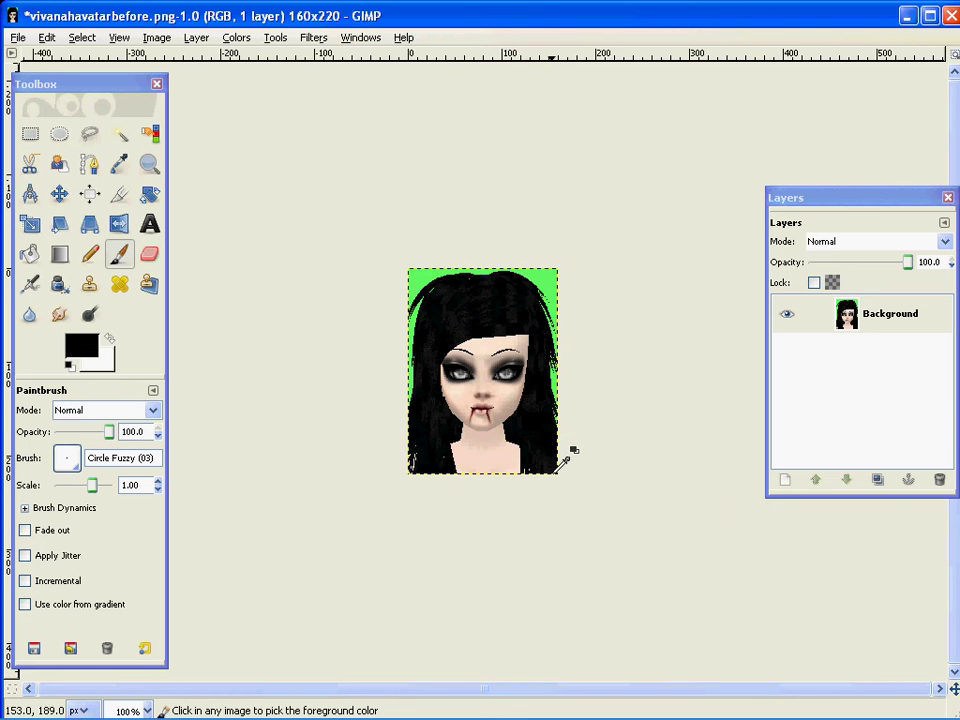
ctrl+scroll(557, 471, up, 1)
ctrl+scroll(488, 340, up, 1)
ctrl+scroll(482, 364, up, 1)
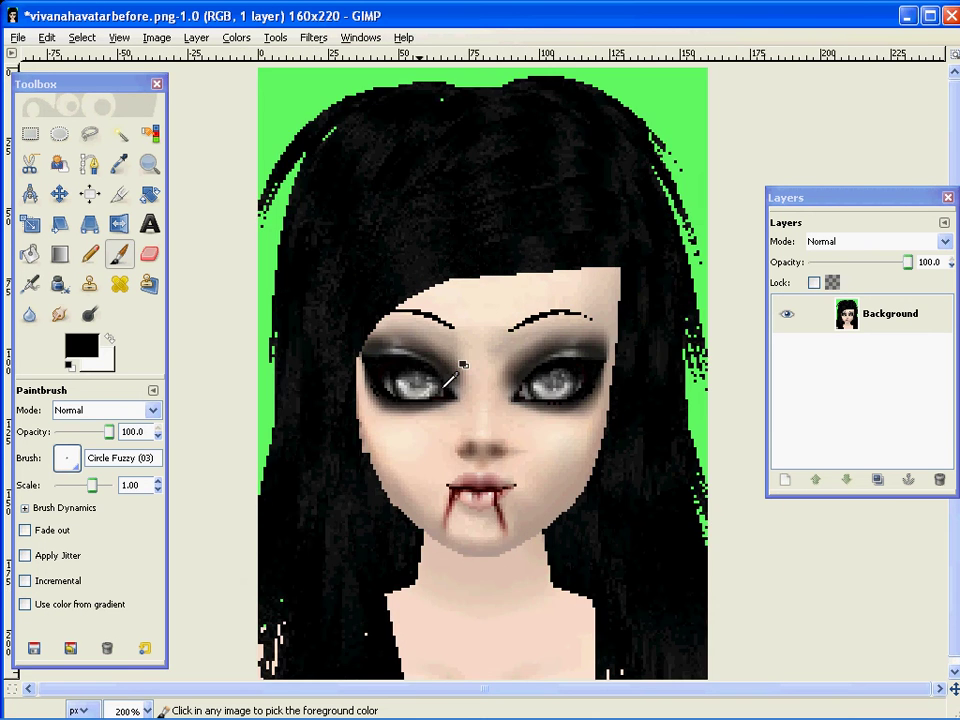
ctrl+scroll(452, 375, up, 3)
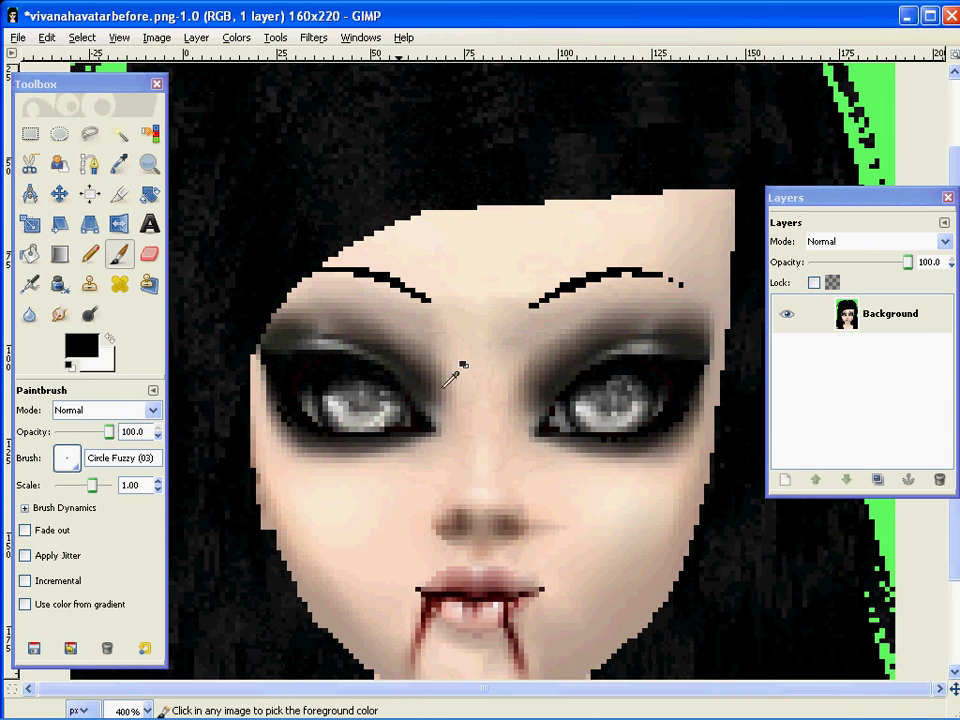
- Duplicate the Background layer in the Layers dialog
click(884, 333)
right_click(915, 328)
click(800, 73)
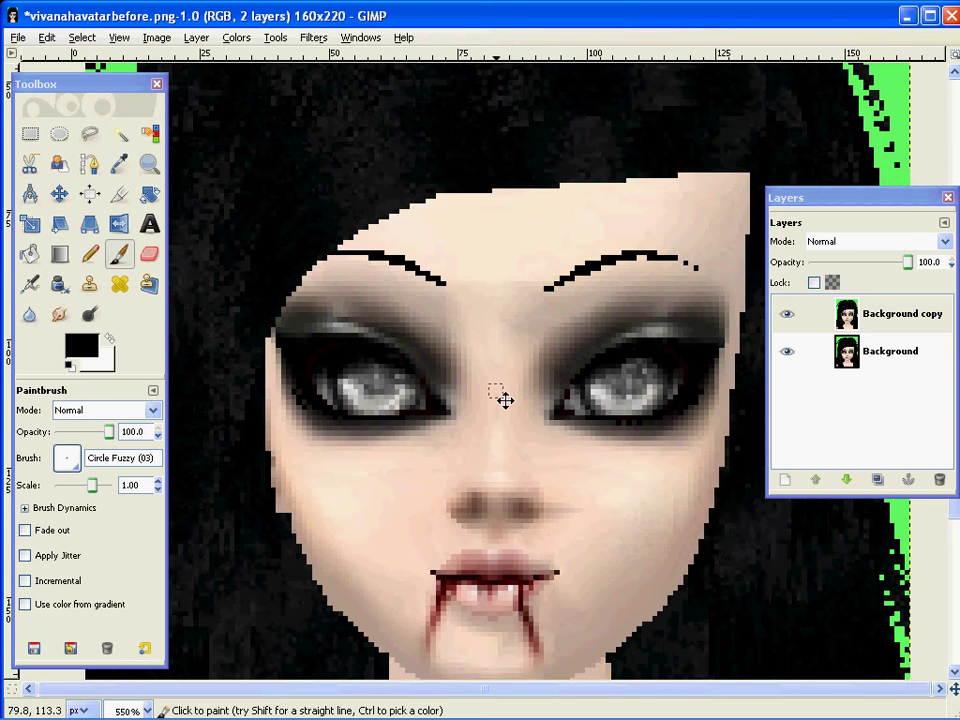
- Zoom in on the right eye and paint its upper eyelid lower
ctrl+scroll(390, 338, up, 1)
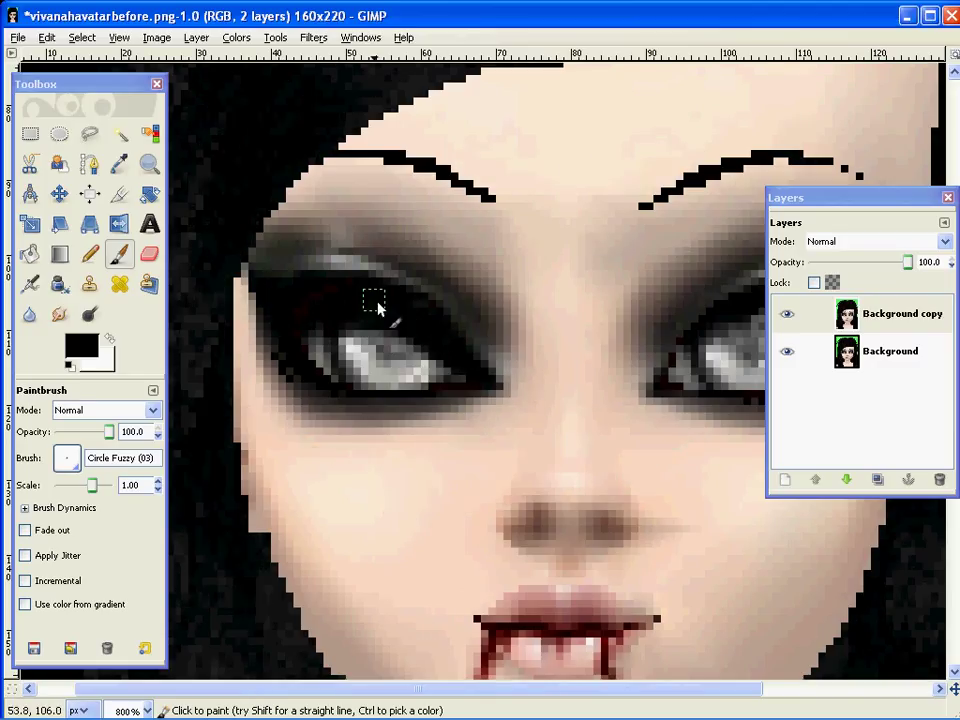
drag(592, 316, 402, 313)
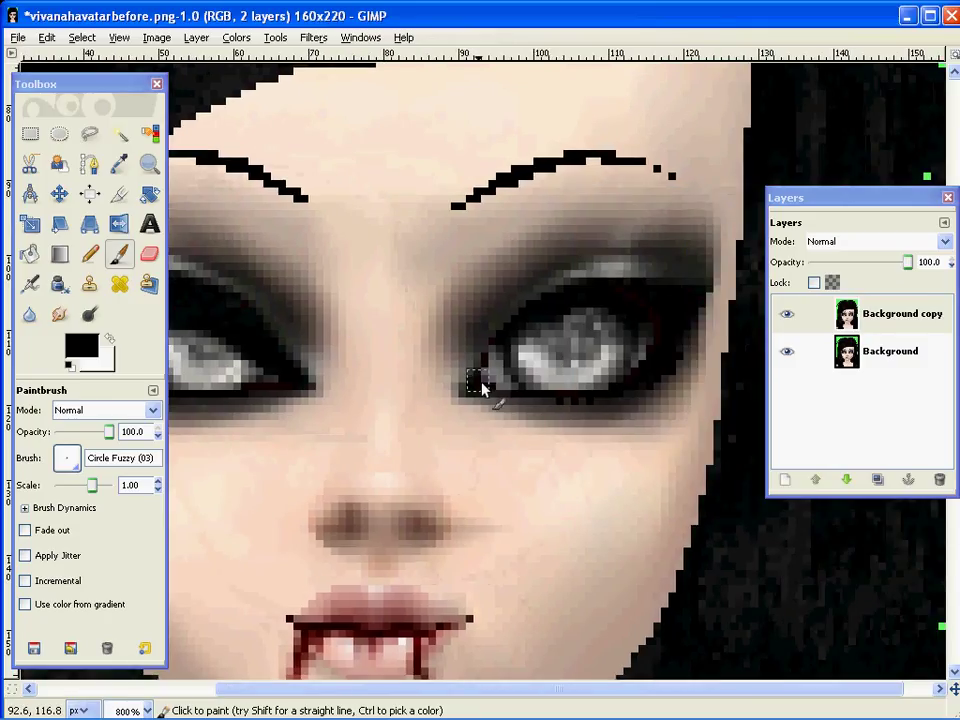
mouse_move(482, 386)
mouse_down()
mouse_move(561, 326)
mouse_move(640, 320)
mouse_up()
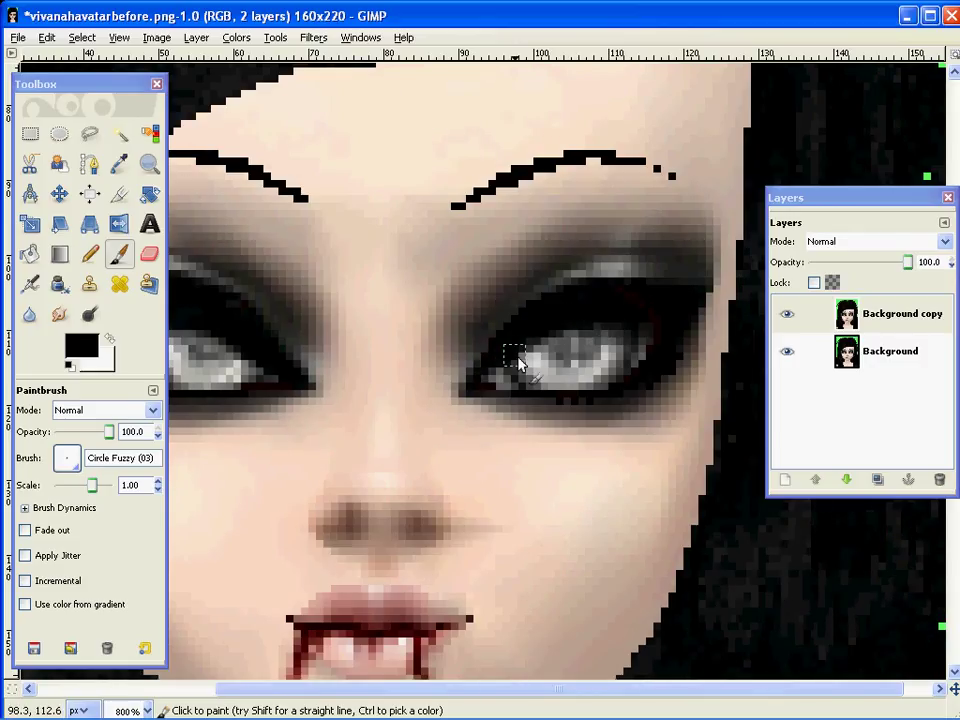
scroll(470, 386, down, 1)
scroll(567, 418, up, 1)
scroll(389, 372, left, 2)
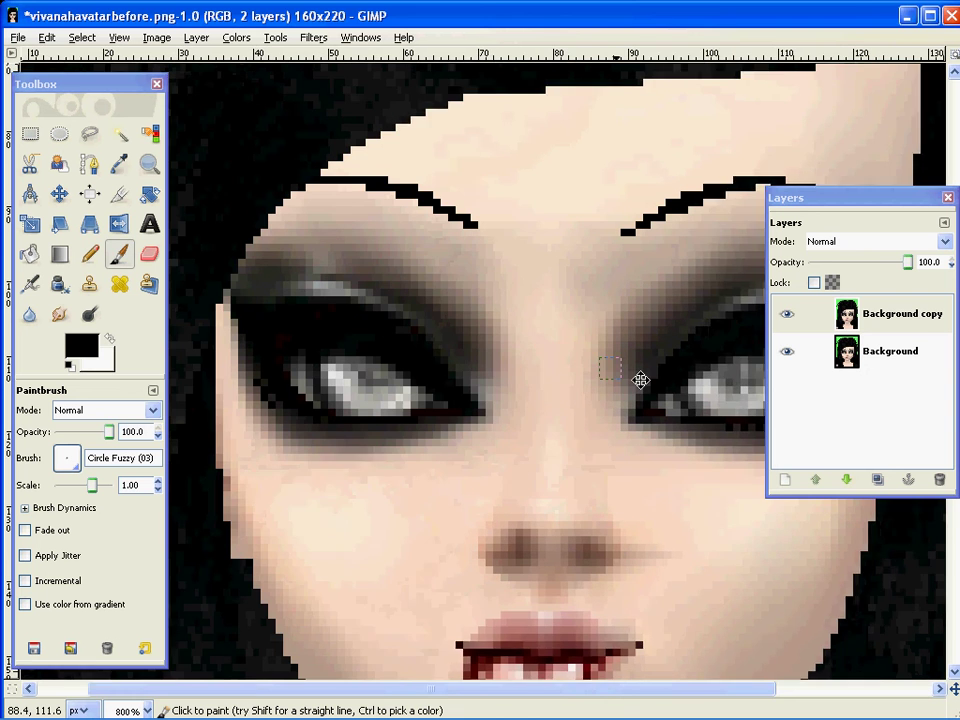
scroll(641, 379, left, 1)
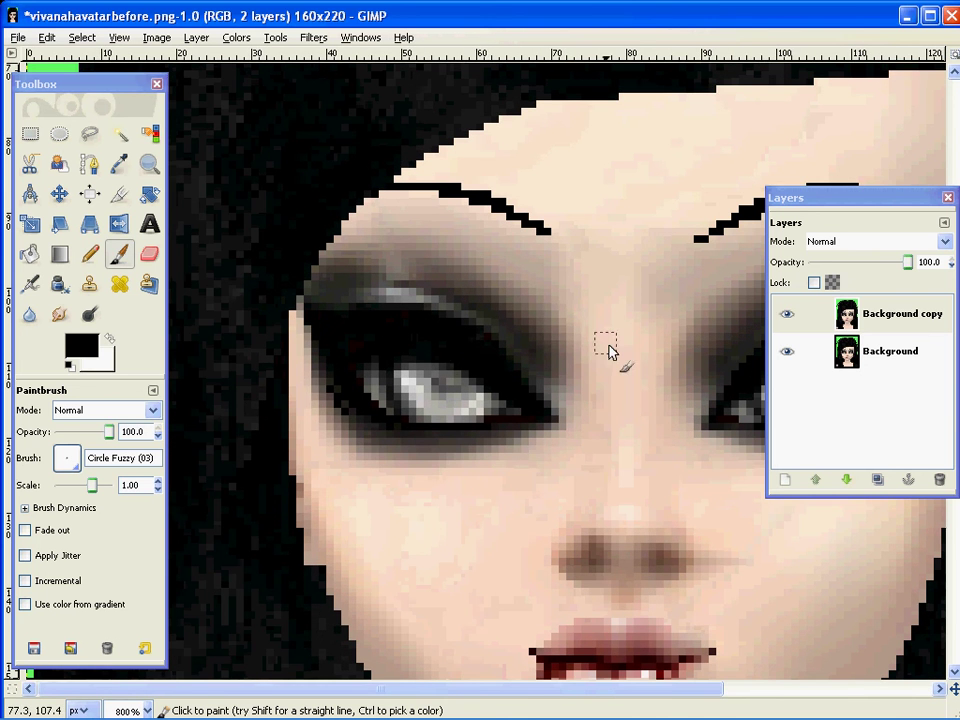
scroll(700, 350, right, 1)
- Duplicate Background copy and paint the left upper eyelid lower, undoing one bad stroke
right_click(920, 330)
click(806, 76)
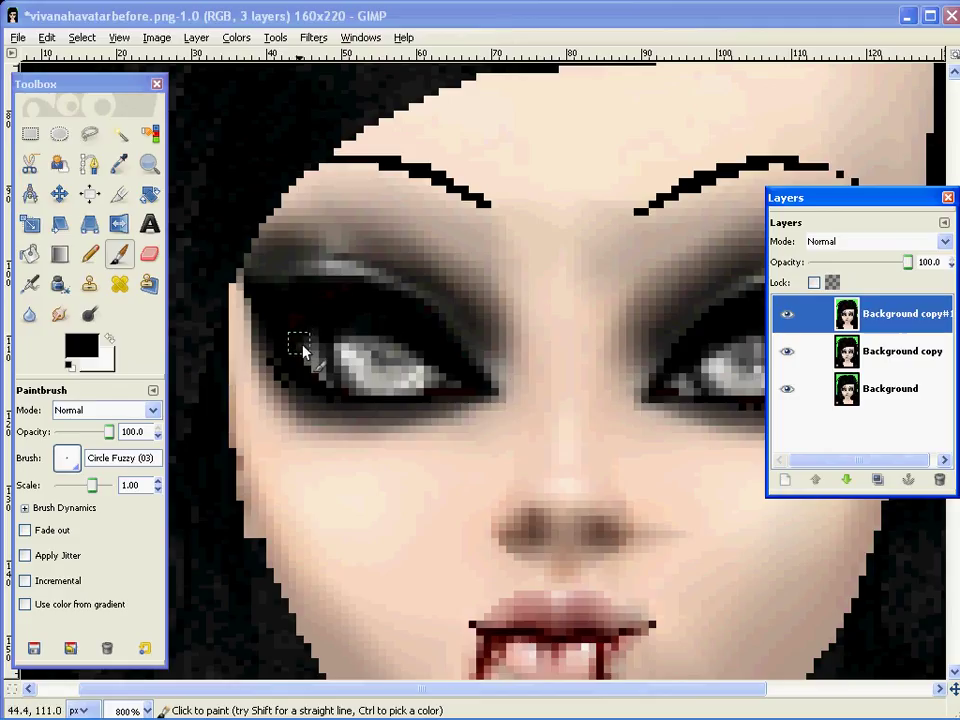
mouse_move(303, 345)
mouse_down()
mouse_move(447, 390)
mouse_move(310, 345)
mouse_move(354, 332)
mouse_move(456, 381)
mouse_move(282, 350)
mouse_up()
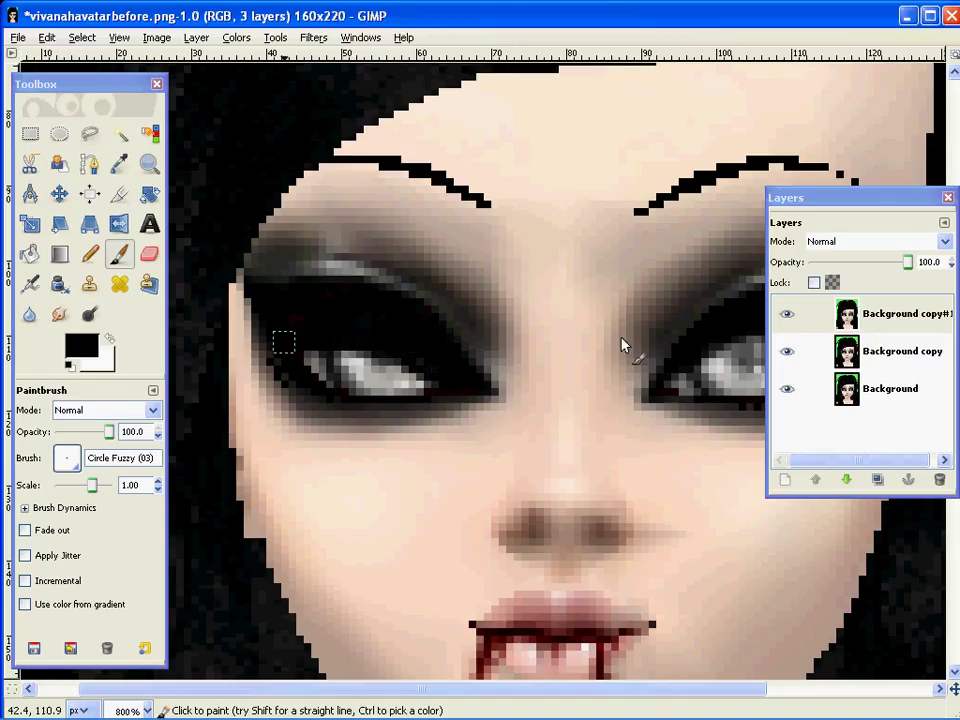
key(ctrl+z)
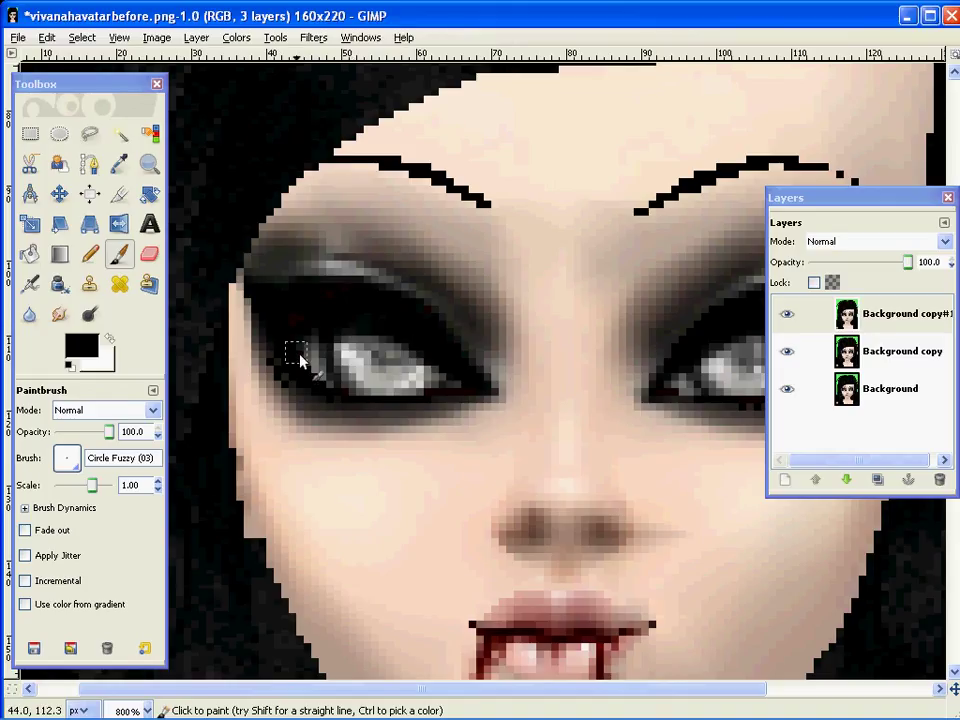
mouse_move(315, 356)
mouse_down()
mouse_move(443, 374)
mouse_move(354, 354)
mouse_move(299, 356)
mouse_move(401, 343)
mouse_move(315, 347)
mouse_move(420, 356)
mouse_move(300, 352)
mouse_up()
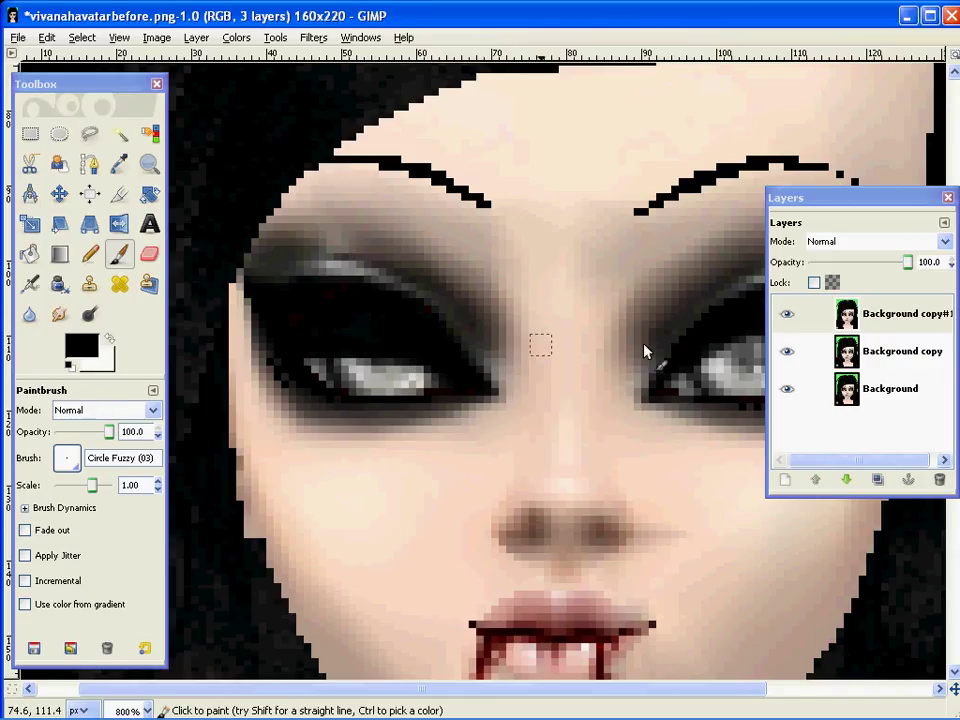
- Paint the right upper eyelid down over the iris
scroll(354, 354, right, 5)
scroll(375, 392, right, 2)
mouse_move(375, 395)
mouse_down()
mouse_move(411, 374)
mouse_move(547, 350)
mouse_move(396, 354)
mouse_move(504, 347)
mouse_move(423, 348)
mouse_move(463, 336)
mouse_move(431, 366)
mouse_move(556, 337)
mouse_up()
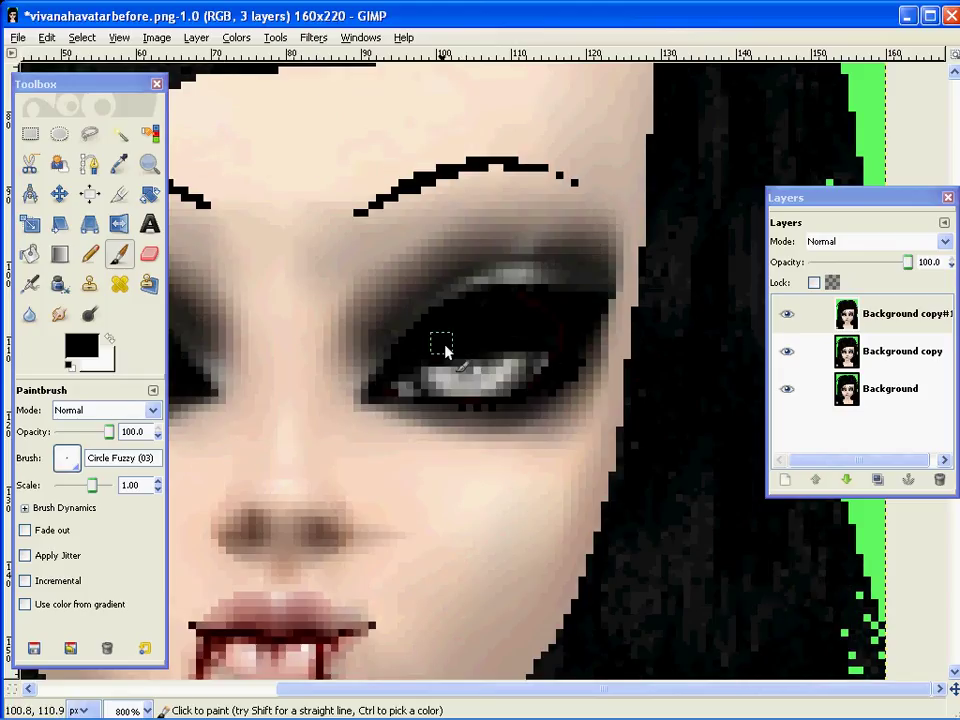
scroll(446, 349, left, 5)
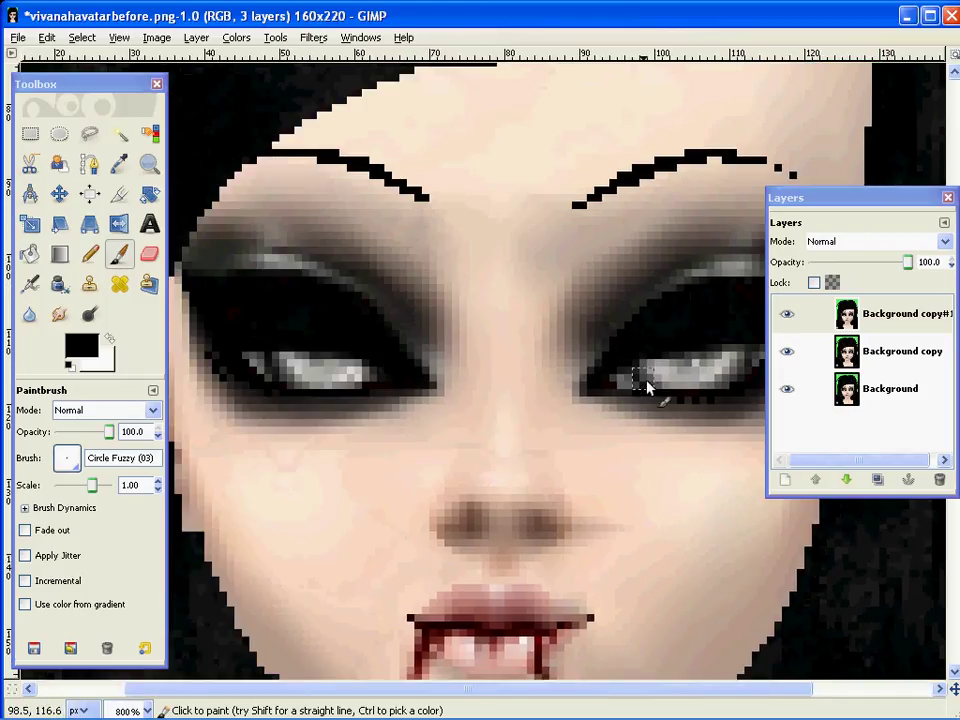
scroll(600, 420, down, 1)
scroll(589, 428, down, 1)
scroll(589, 428, down, 1)
scroll(580, 445, down, 1)
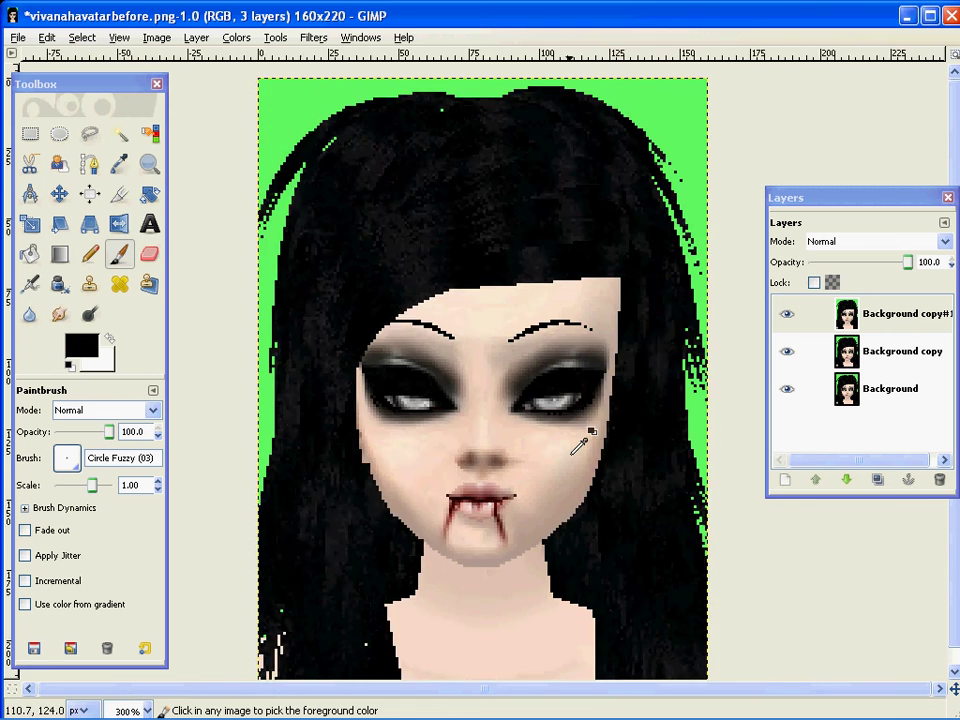
scroll(580, 440, down, 1)
scroll(579, 439, down, 1)
scroll(580, 420, down, 1)
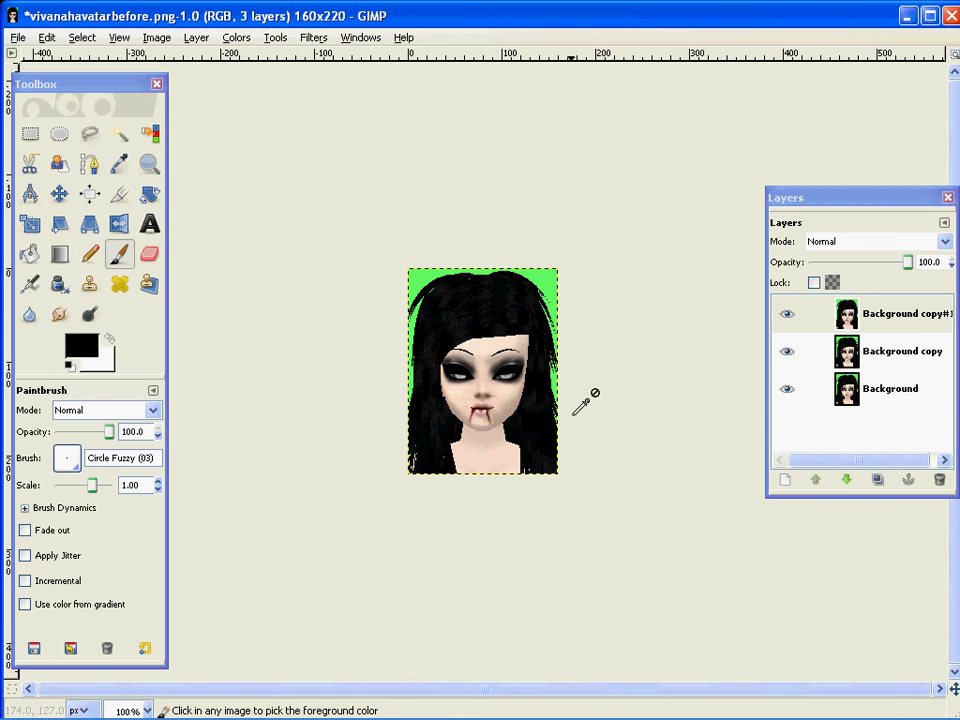
scroll(574, 413, up, 2)
scroll(595, 388, up, 2)
scroll(589, 396, up, 2)
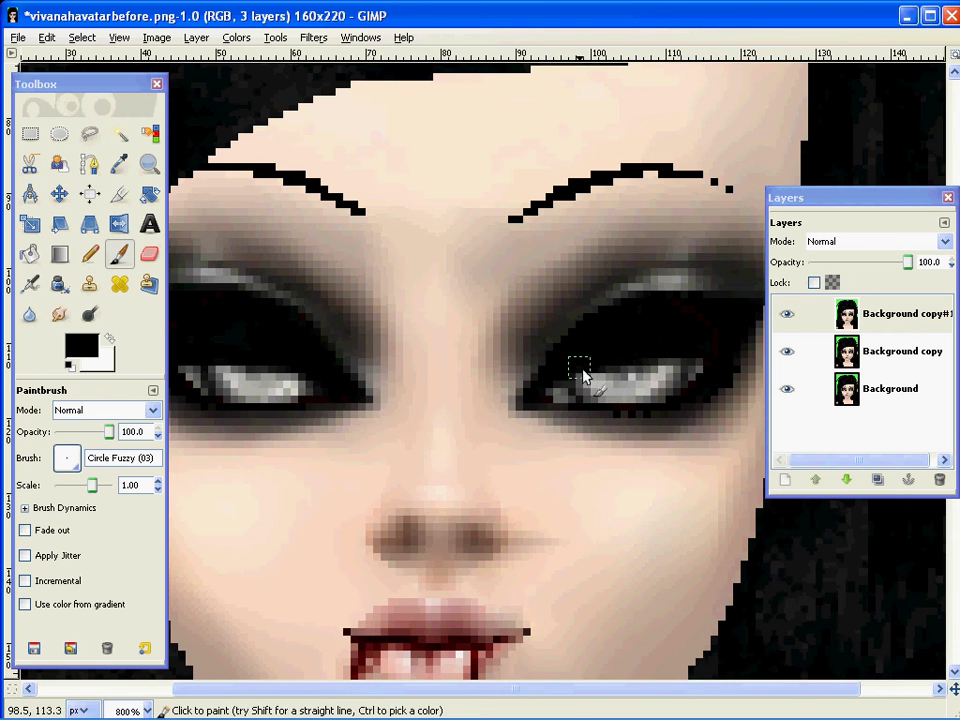
- Duplicate Background copy#1 as copy#2 and paint black over both eye highlights
right_click(868, 320)
click(740, 71)
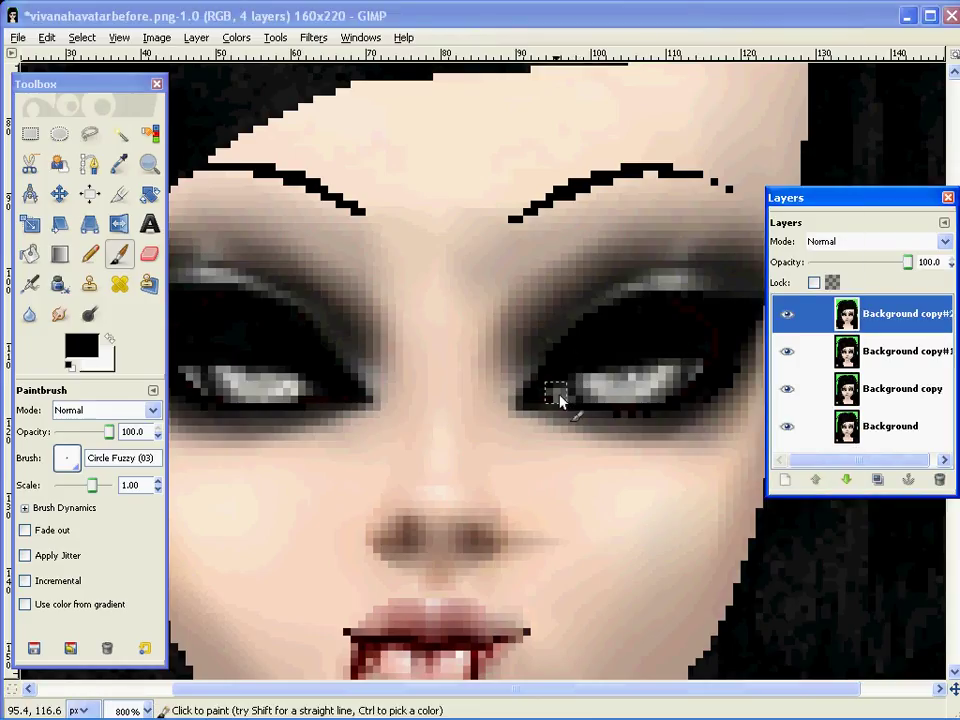
drag(560, 393, 679, 398)
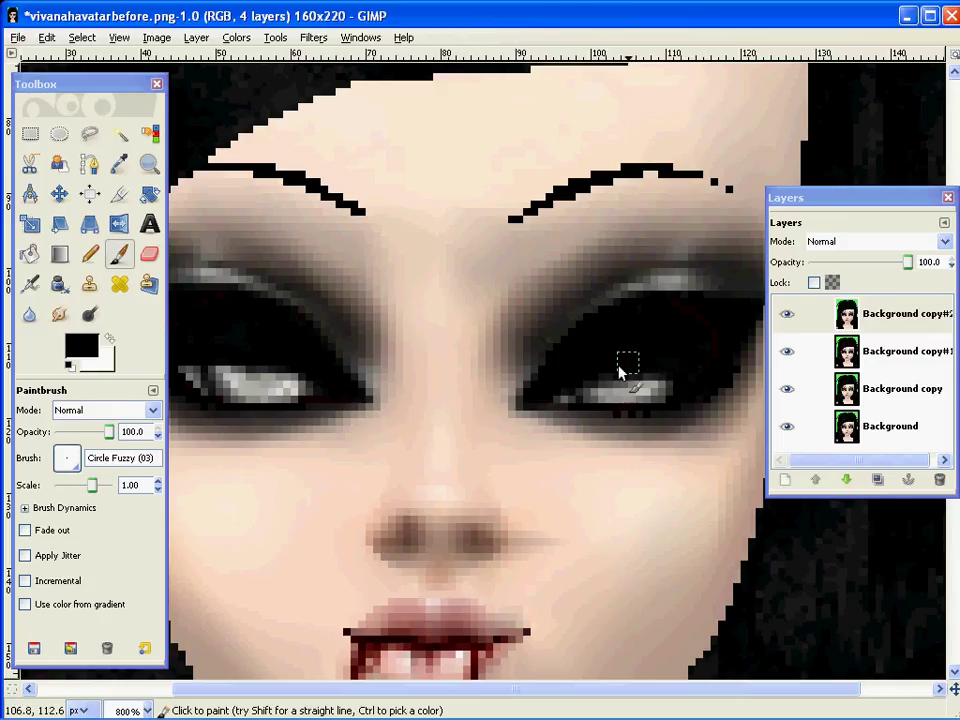
mouse_move(325, 395)
mouse_down()
mouse_move(220, 364)
mouse_move(193, 386)
mouse_move(272, 381)
mouse_move(189, 379)
mouse_move(202, 396)
mouse_up()
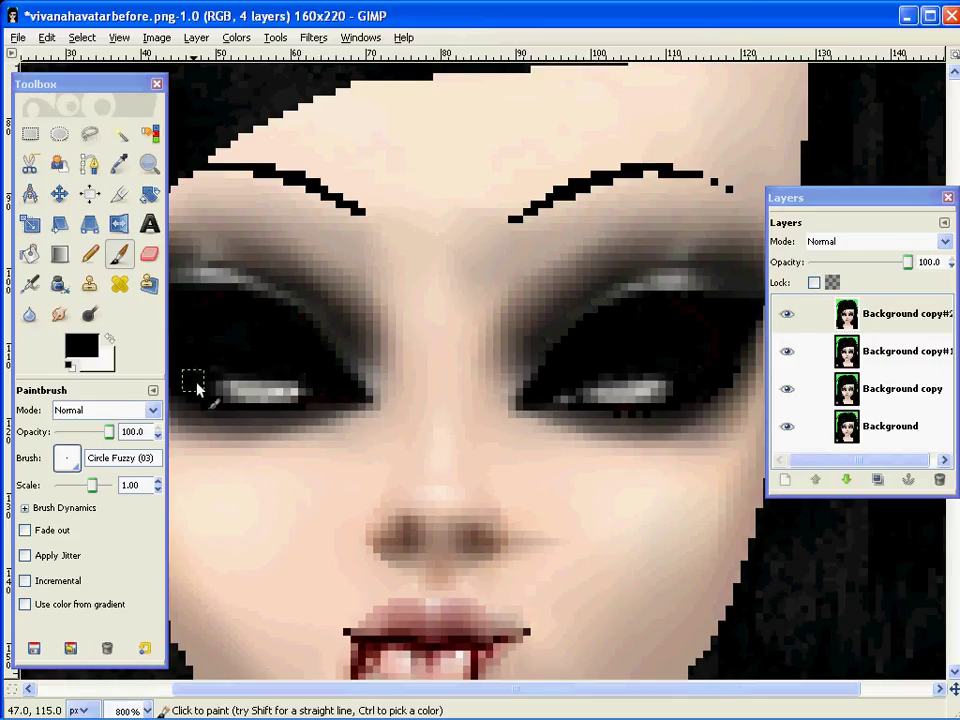
- Zoom out, then move the Layers panel nearer the image and enlarge it
scroll(598, 451, down, 1)
scroll(605, 445, down, 2)
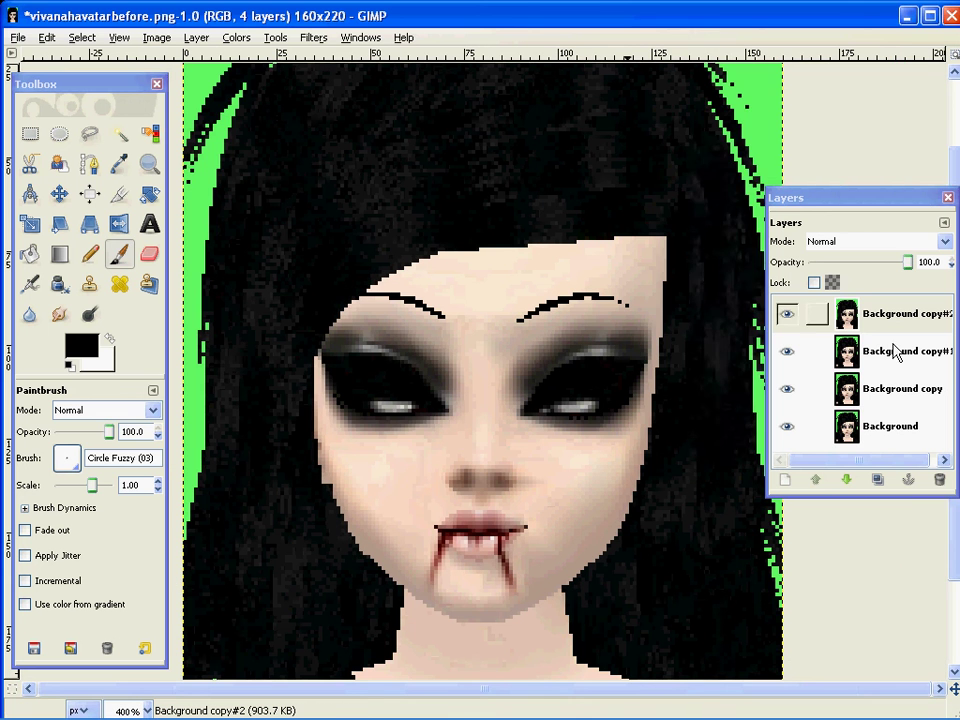
mouse_move(851, 209)
mouse_down()
mouse_move(776, 161)
mouse_move(780, 88)
mouse_up()
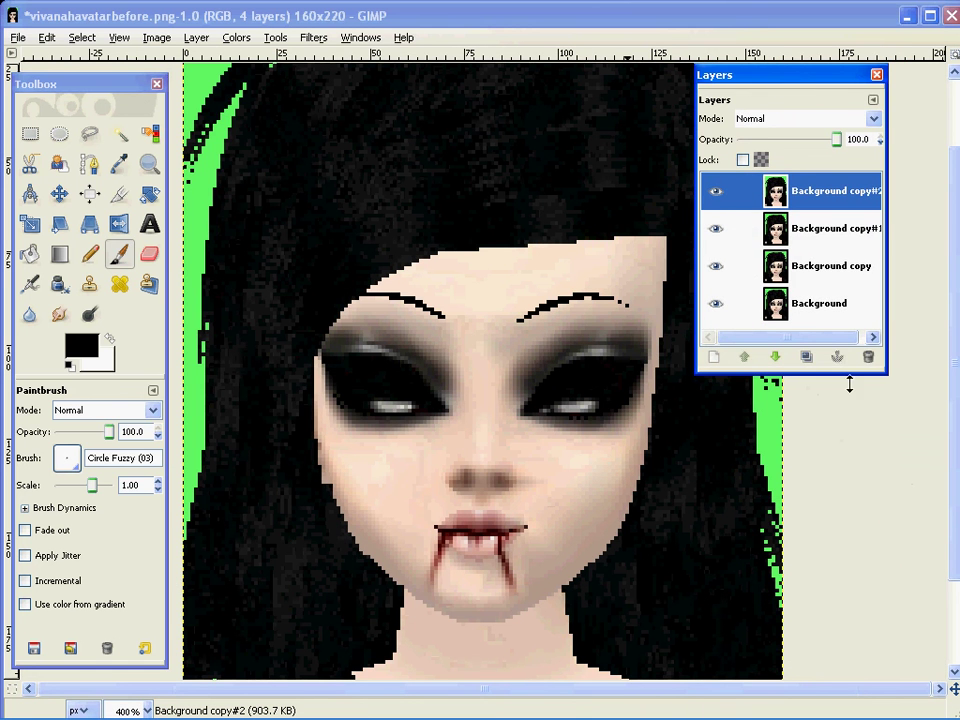
drag(886, 374, 958, 598)
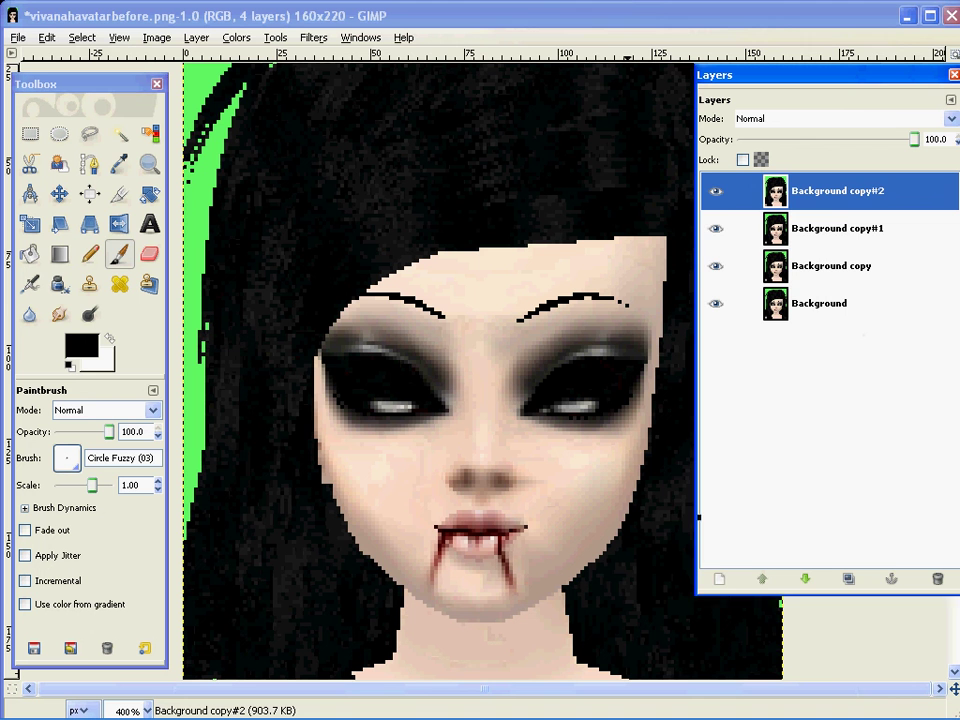
- Duplicate Background copy#2 and paint both eye highlights fully black
right_click(843, 205)
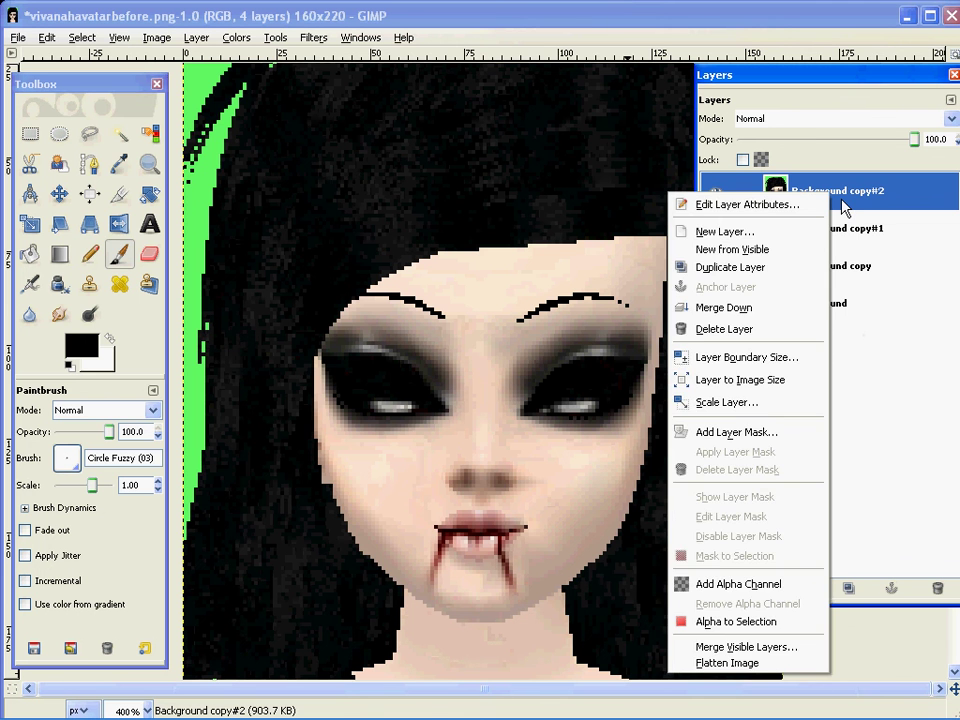
click(730, 267)
scroll(347, 418, up, 1)
scroll(335, 410, up, 1)
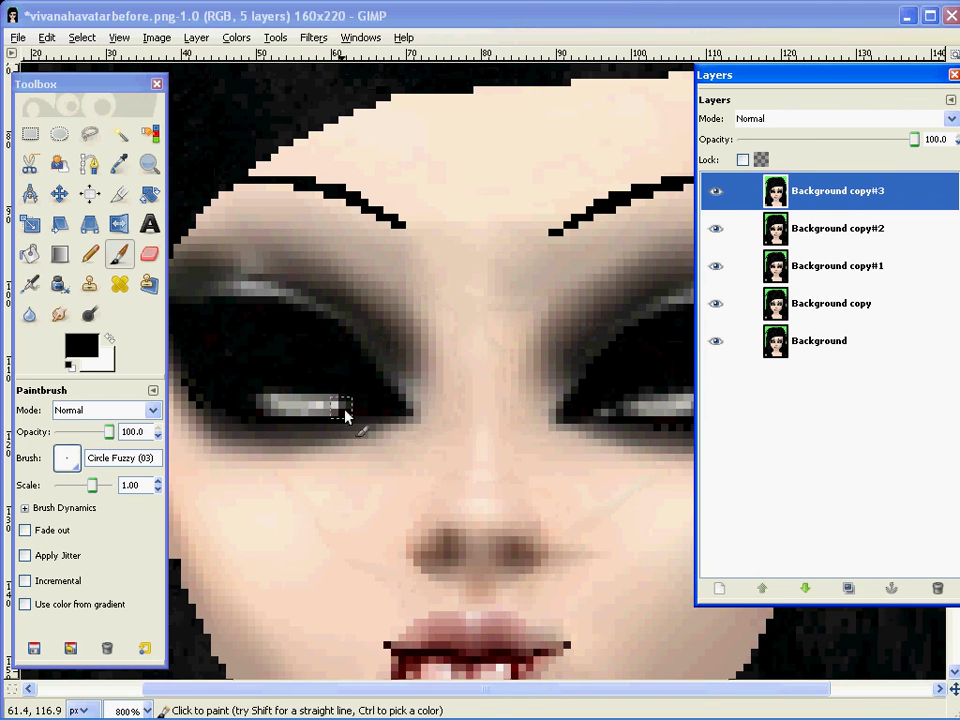
mouse_move(343, 415)
mouse_down()
mouse_move(264, 414)
mouse_move(335, 408)
mouse_move(268, 407)
mouse_up()
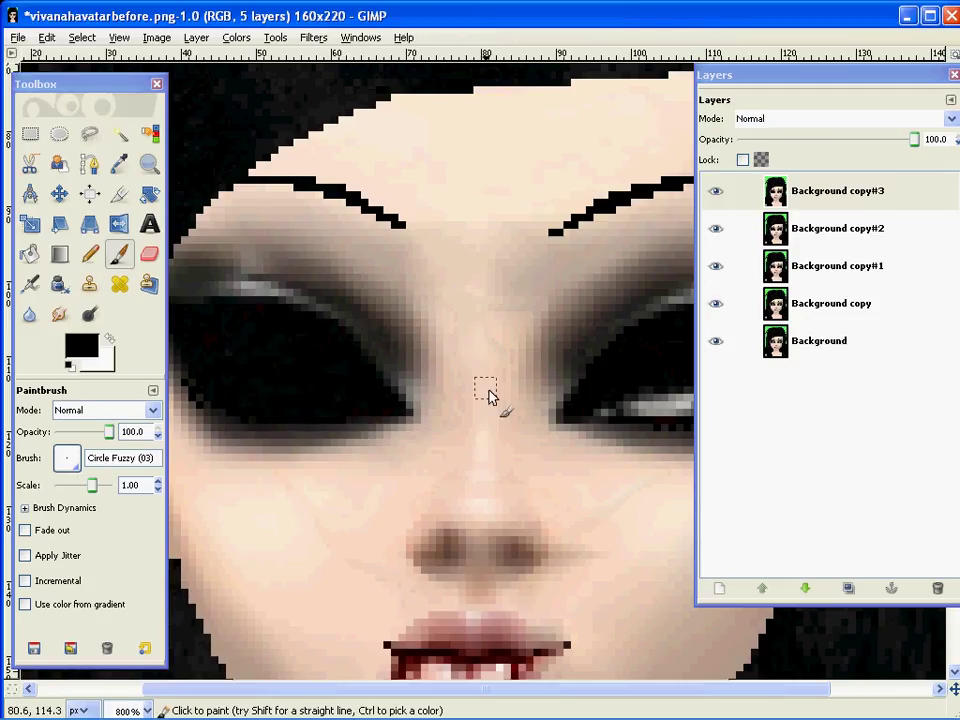
scroll(487, 395, right, 5)
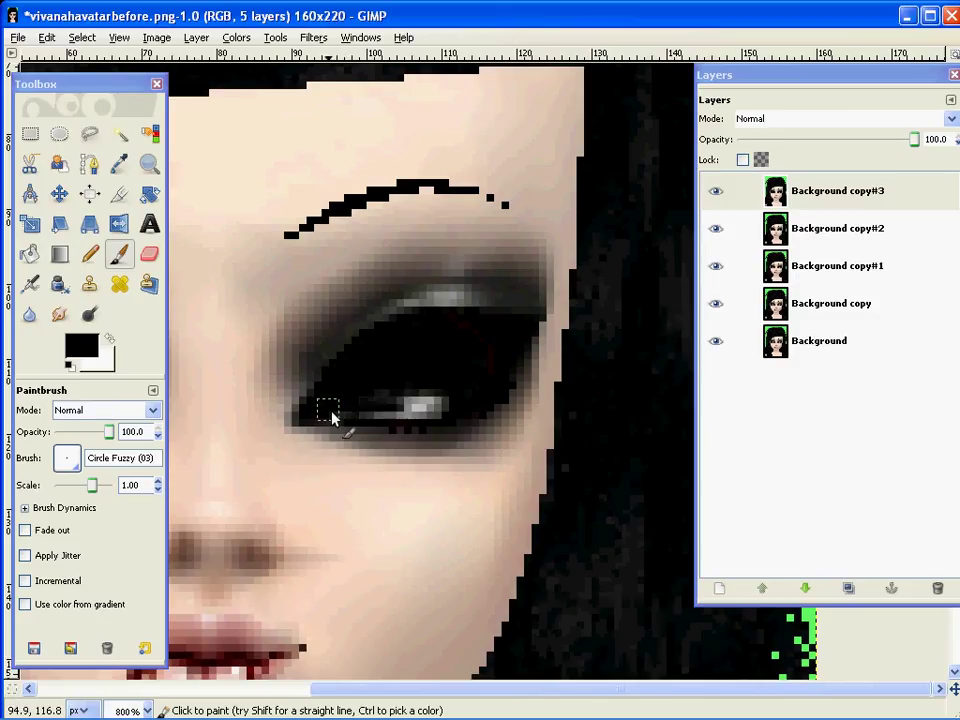
mouse_move(352, 410)
mouse_down()
mouse_move(437, 408)
mouse_move(400, 400)
mouse_up()
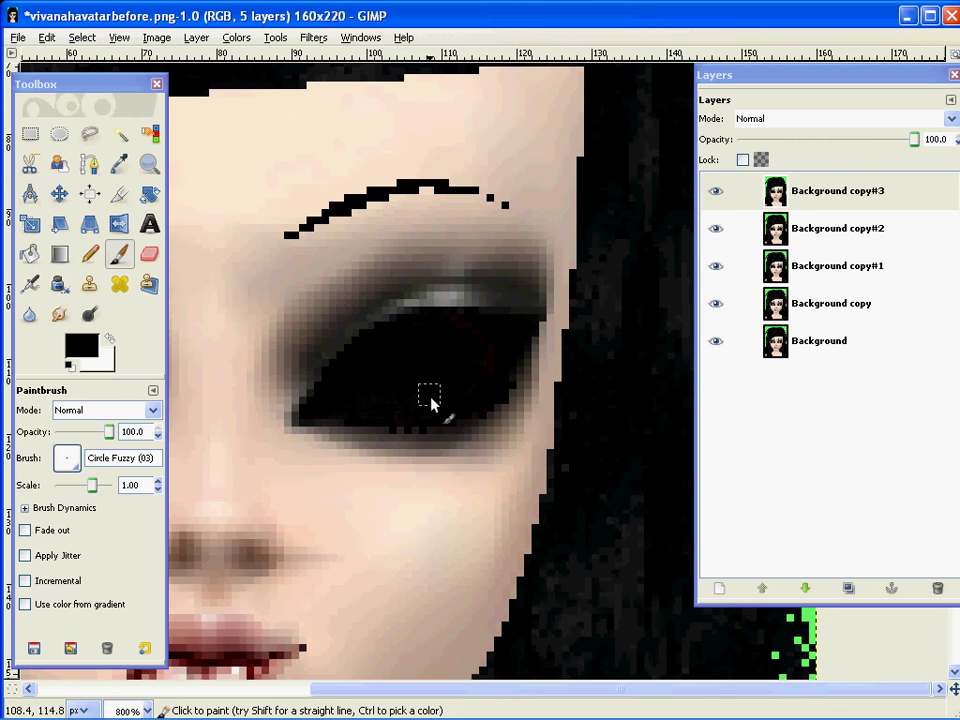
- Zoom out to the whole face and hide the closed-eyes layer
key(space)
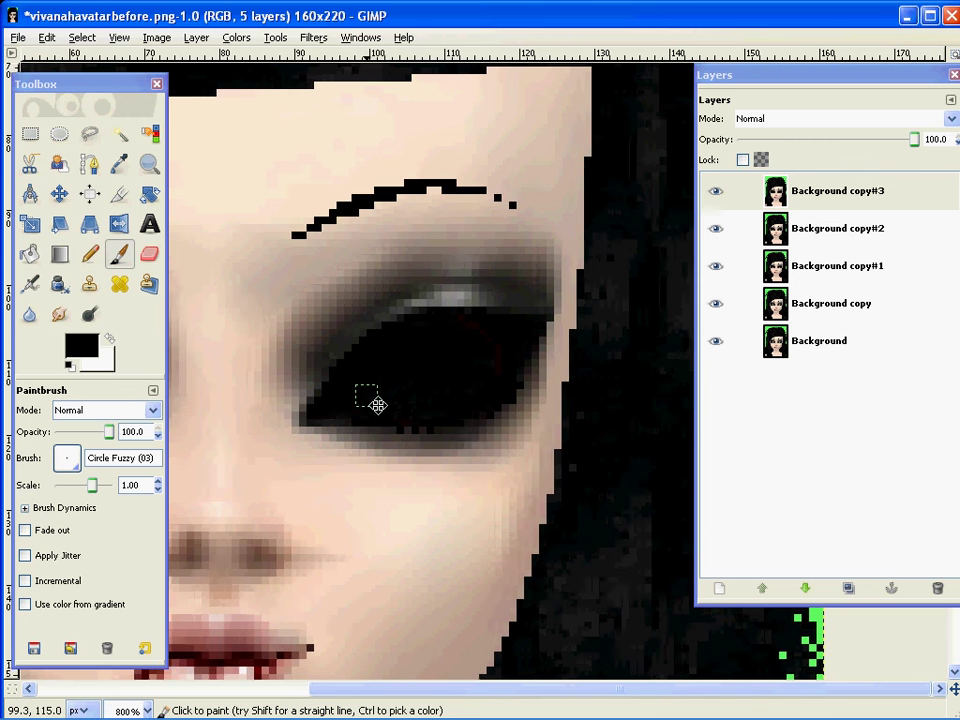
key(3)
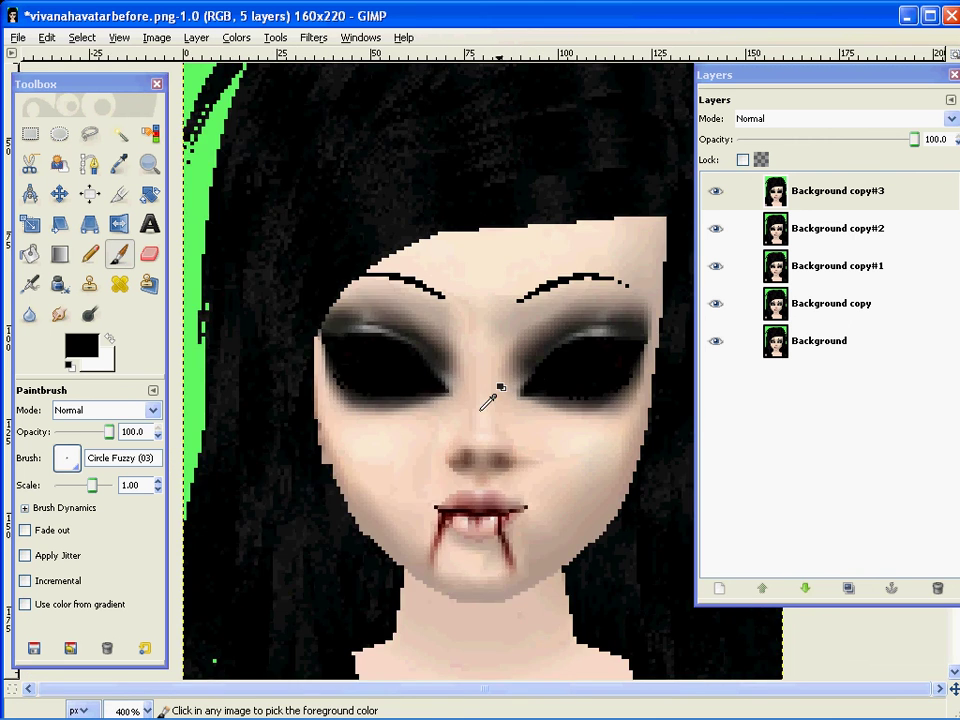
scroll(481, 409, down, 2)
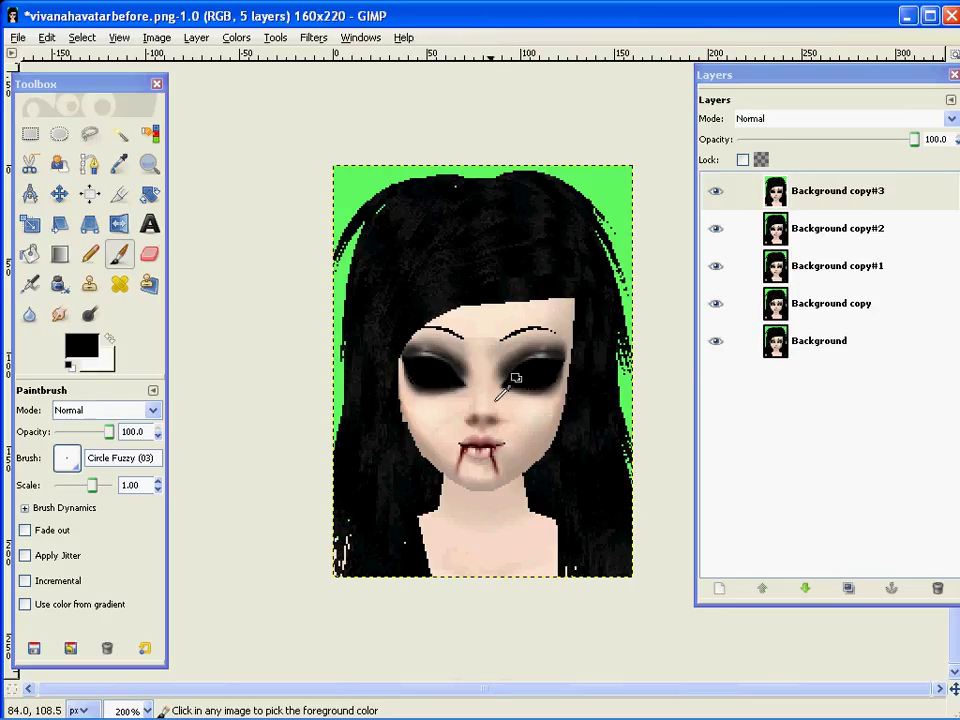
scroll(507, 385, up, 1)
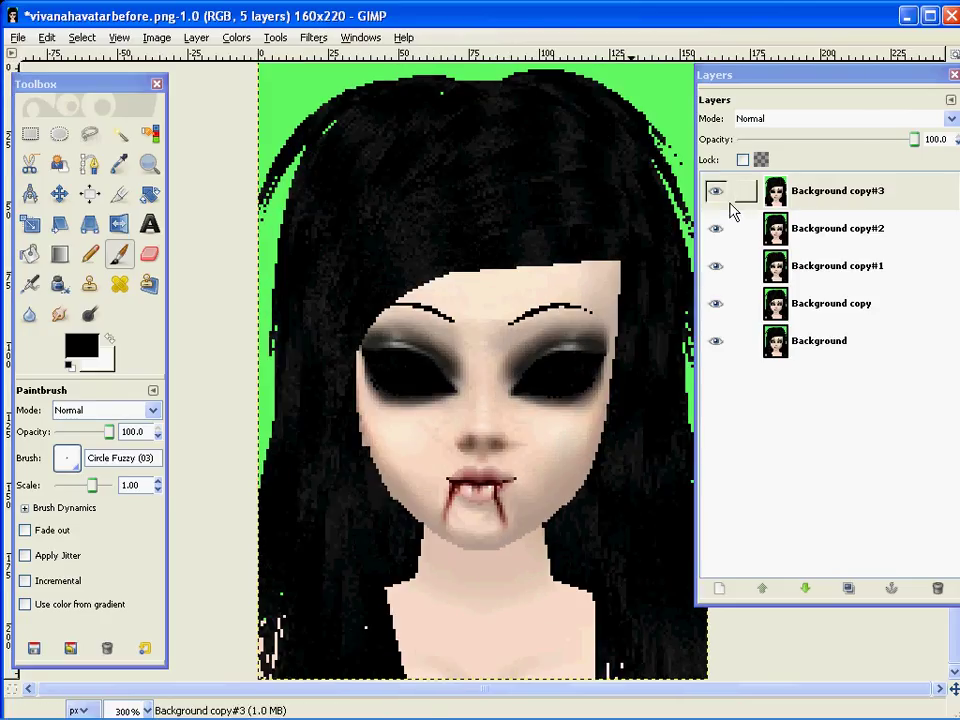
click(716, 191)
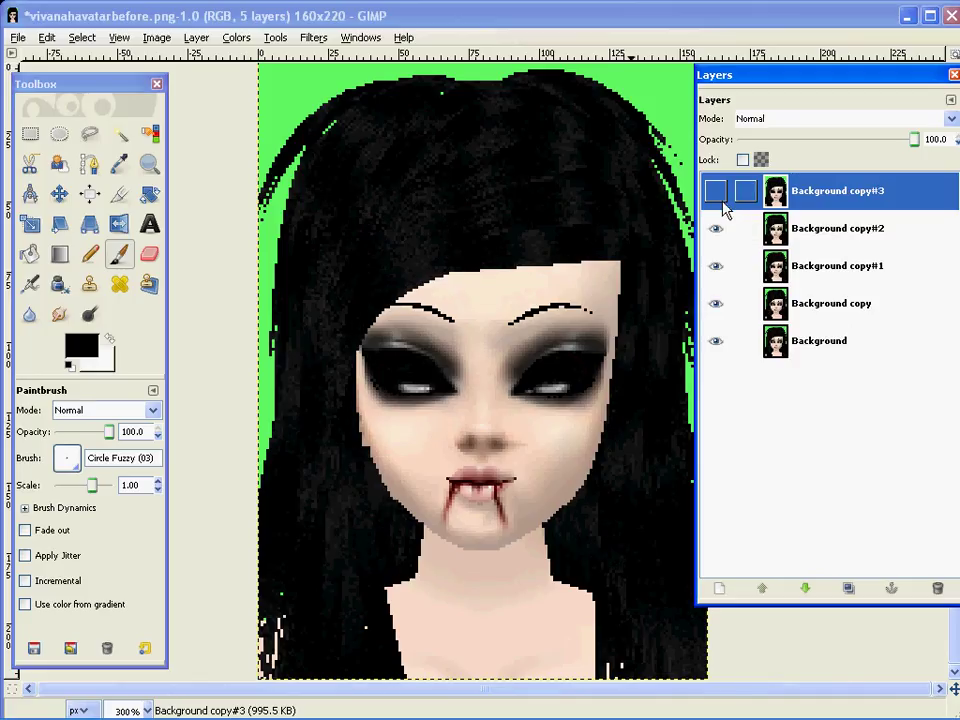
- Duplicate Background copy#2 as copy#4, raise it to the top, and hide copies #4 and #2
click(818, 236)
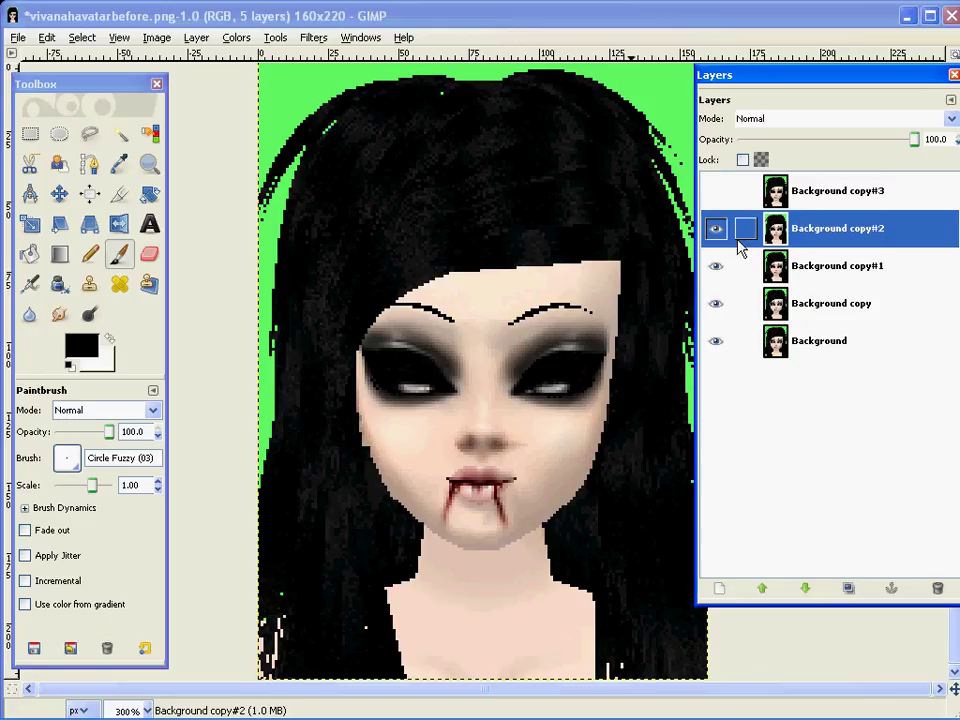
right_click(874, 246)
click(762, 307)
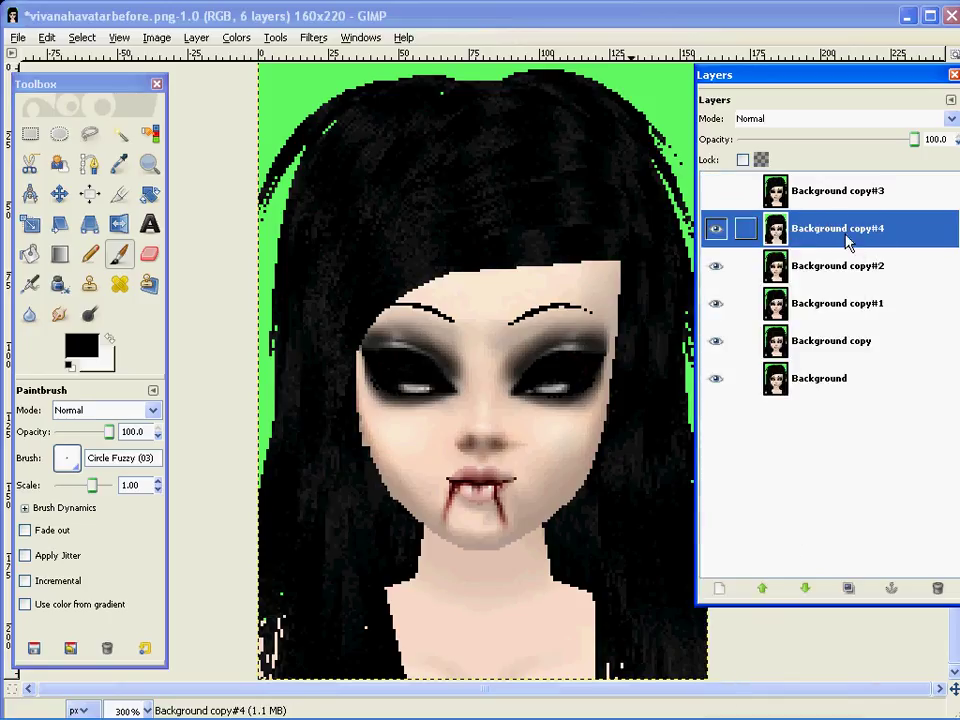
drag(790, 228, 838, 197)
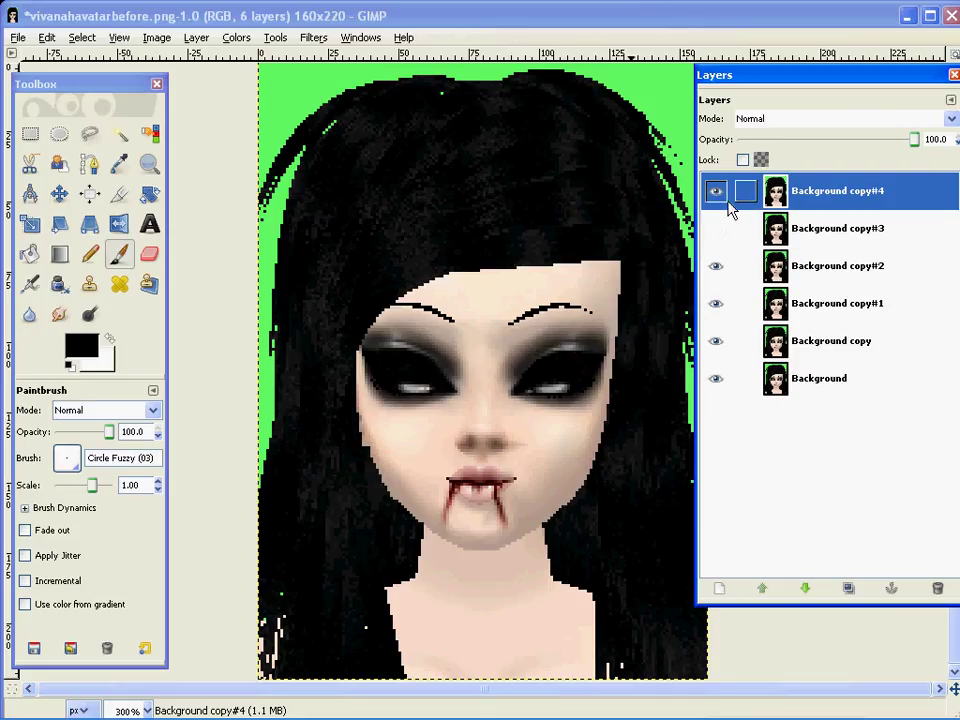
click(715, 190)
click(715, 265)
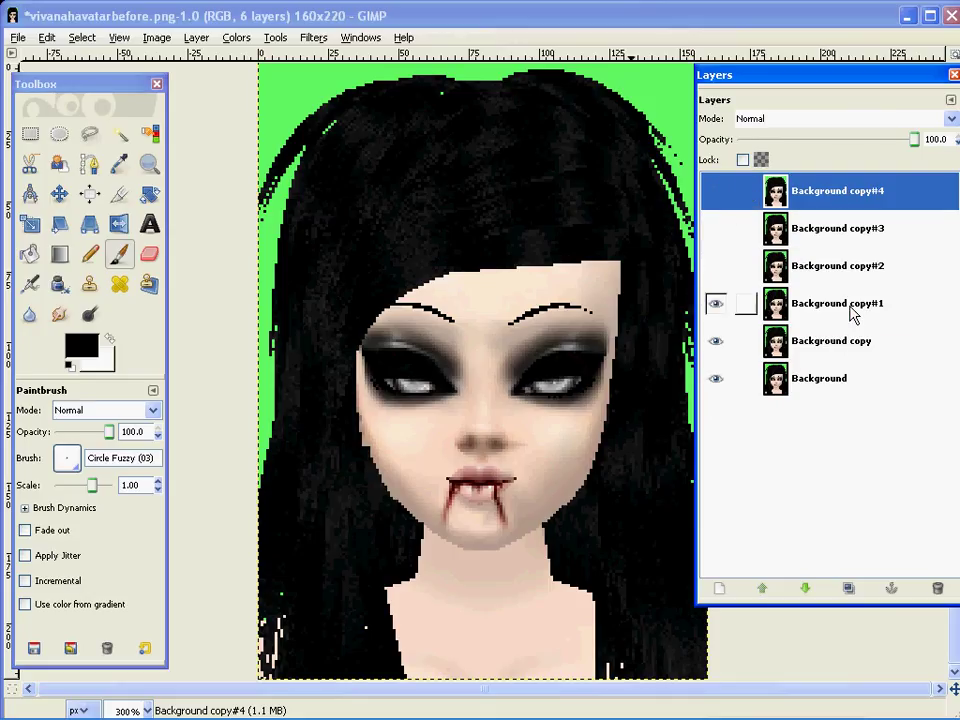
- Duplicate Background copy#1 as copy#5, raise it to the top, and hide it
click(852, 314)
right_click(848, 316)
click(739, 75)
drag(830, 303, 822, 192)
click(715, 190)
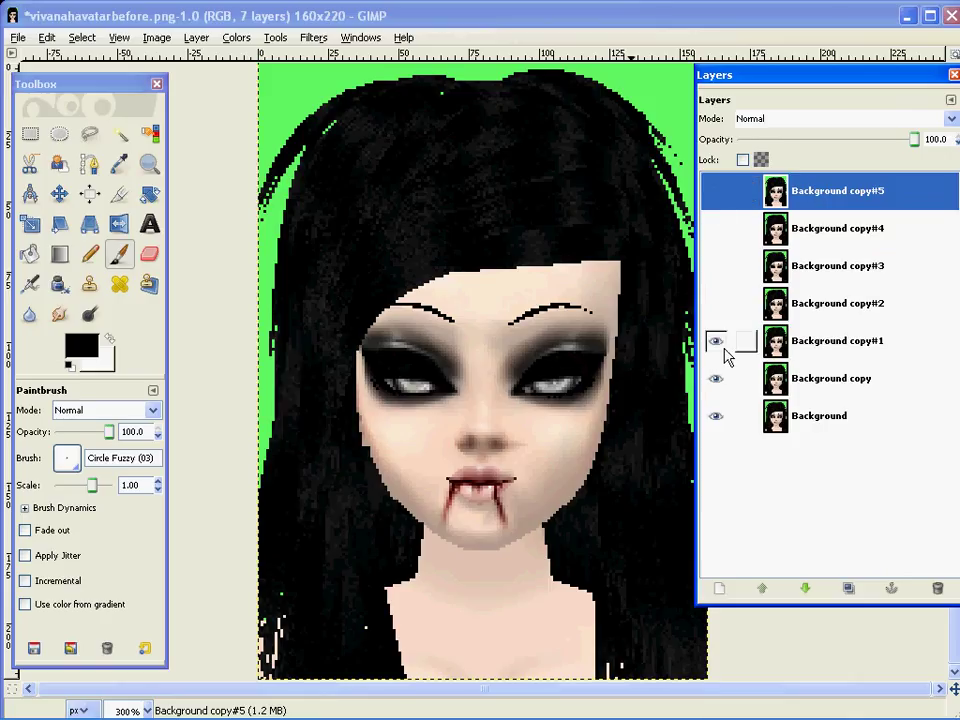
- Duplicate Background copy as copy#6 on top, then show copies #2 to #5 again
click(846, 396)
key(shift+ctrl+d)
drag(846, 390, 832, 190)
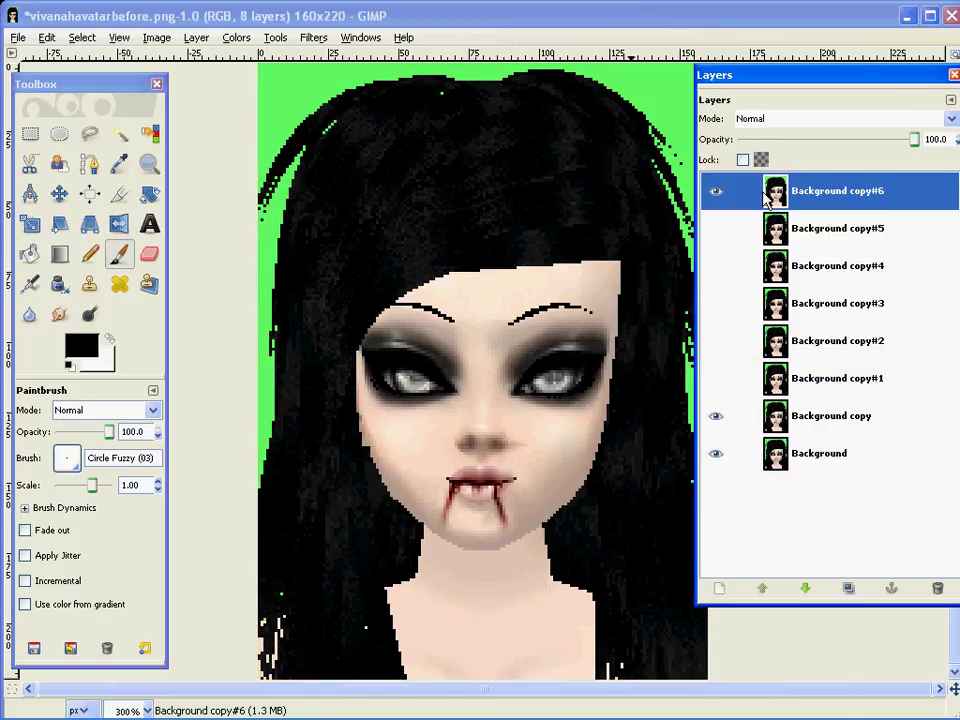
click(715, 228)
click(715, 303)
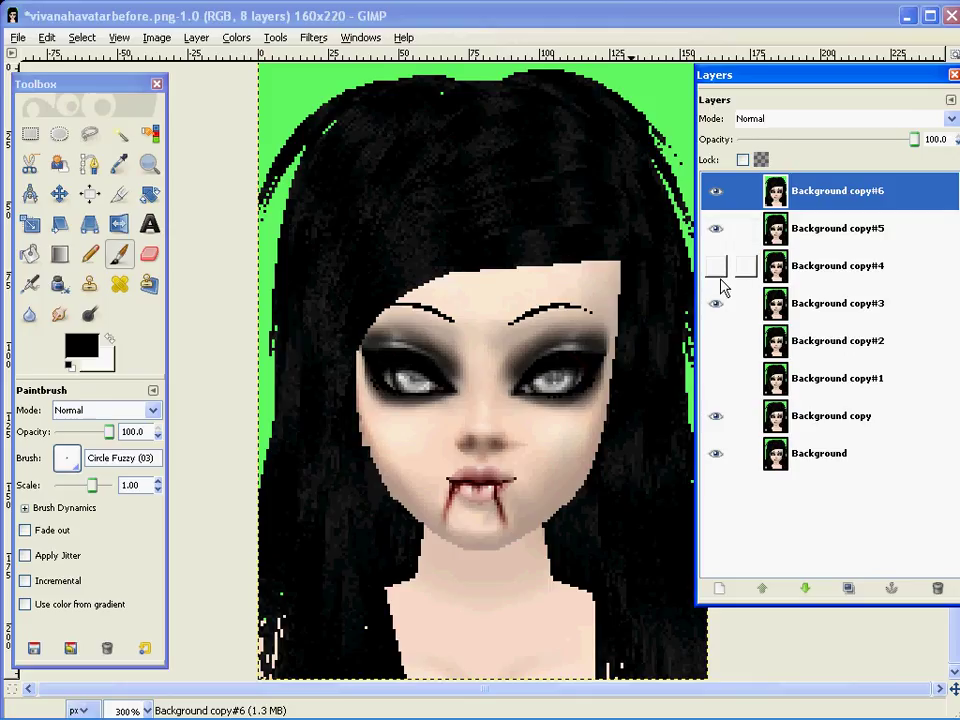
click(718, 272)
click(725, 343)
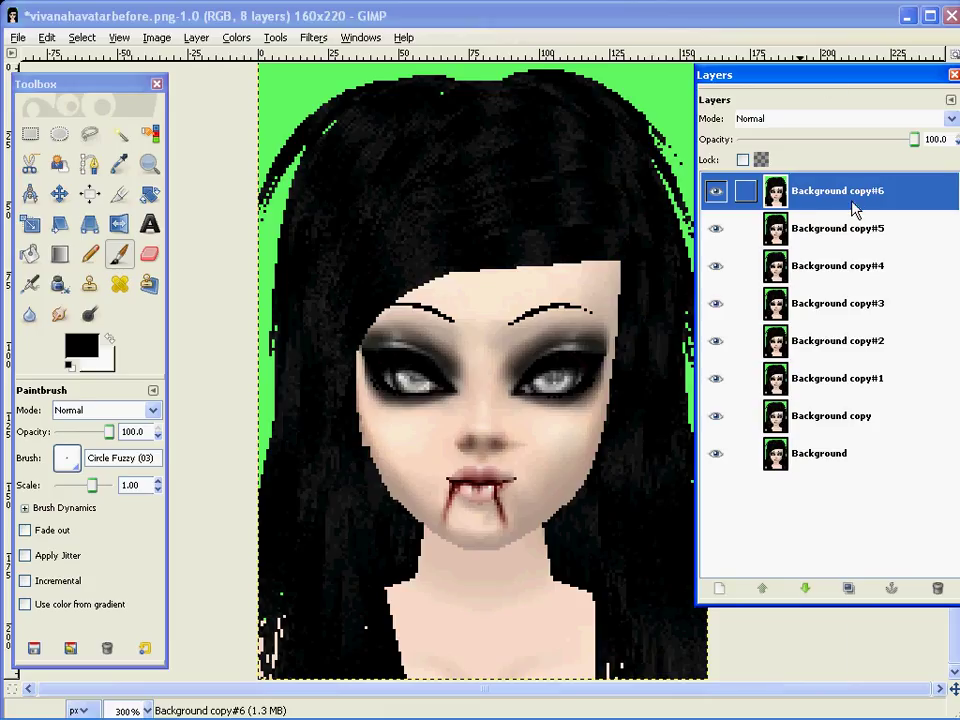
- Append (50ms) to the names of Background copy#6, copy#5 and copy#4
right_click(855, 207)
click(745, 204)
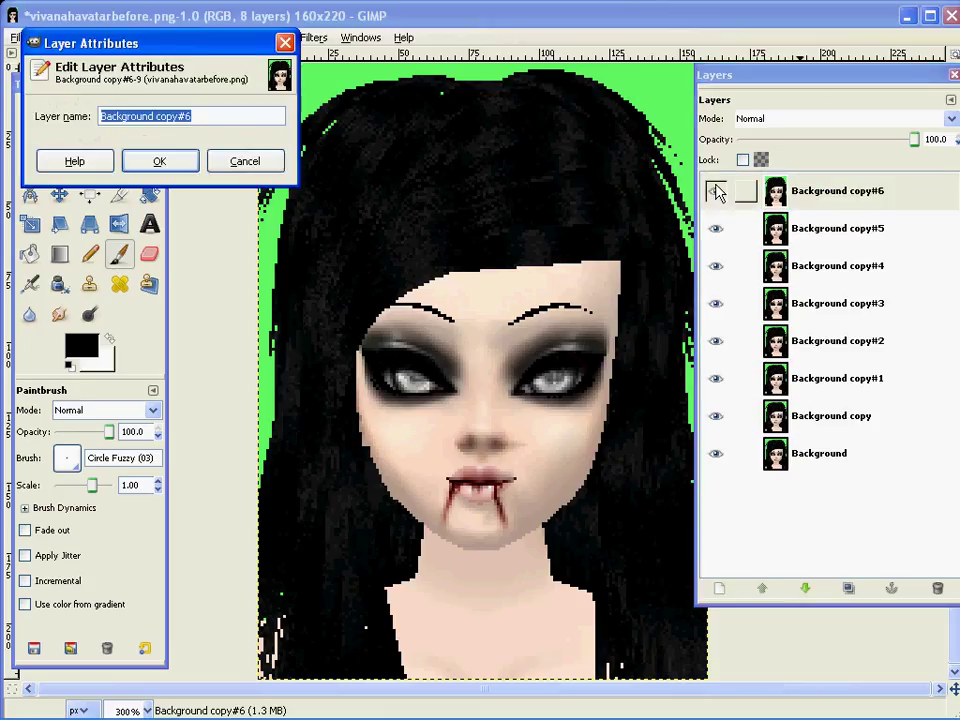
click(225, 116)
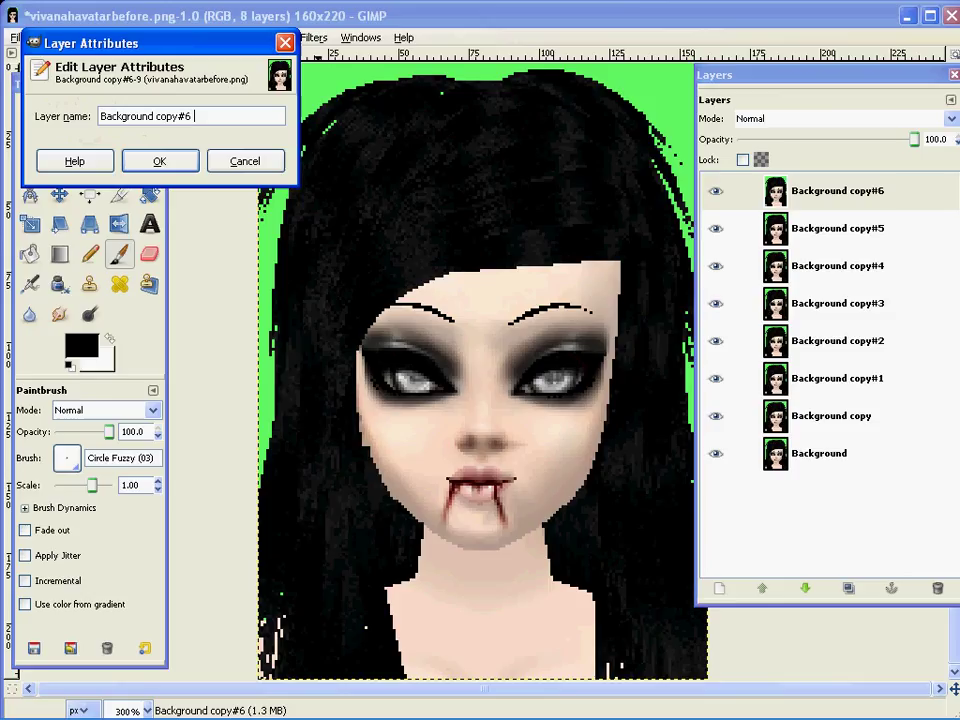
text((50)
text(ms))
key(shift+Left)
key(shift+Left)
key(shift+Left)
click(184, 168)
right_click(815, 229)
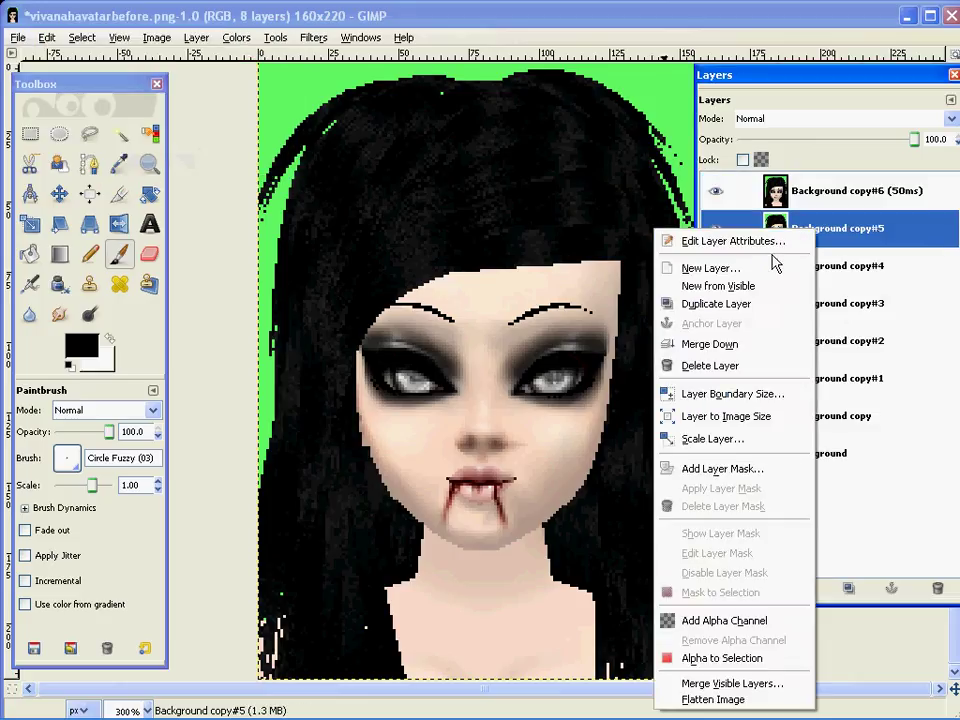
click(740, 241)
click(260, 143)
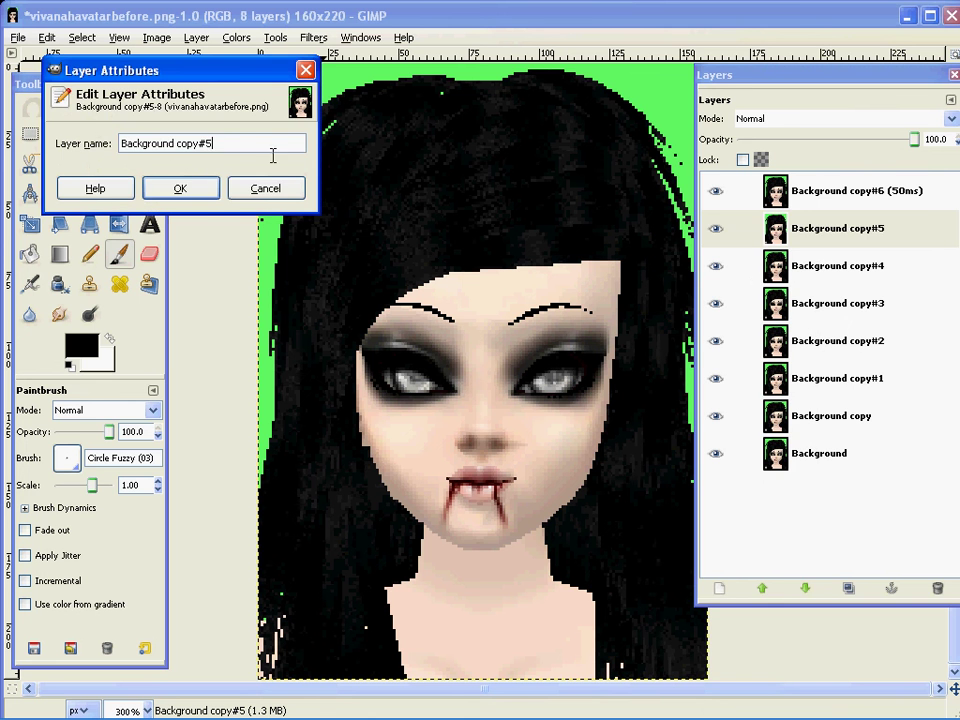
text((50ms))
click(181, 189)
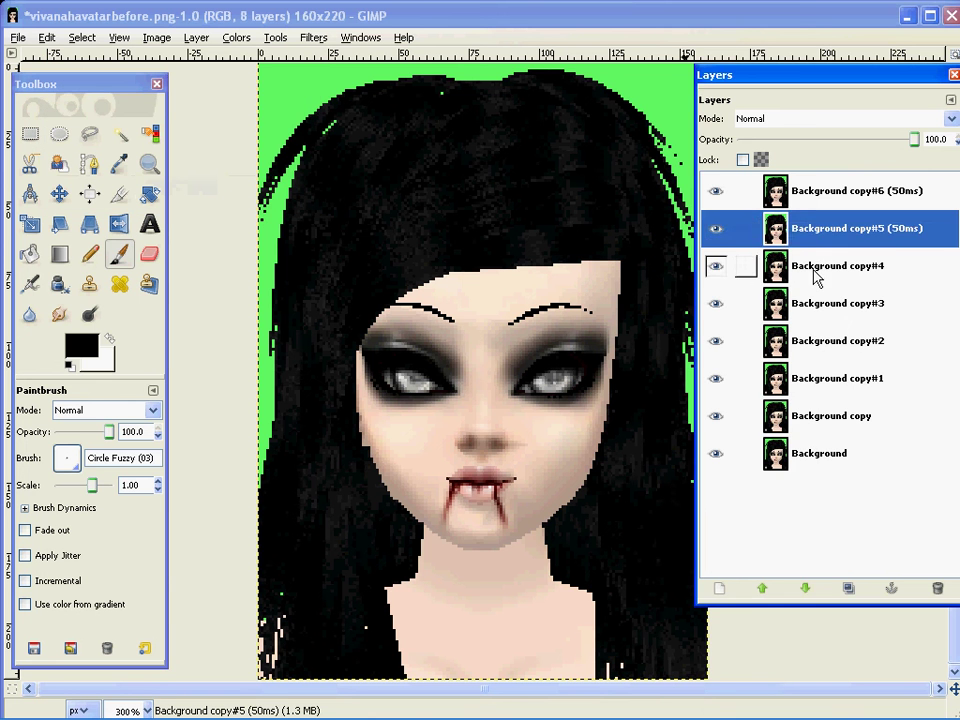
right_click(755, 268)
click(745, 14)
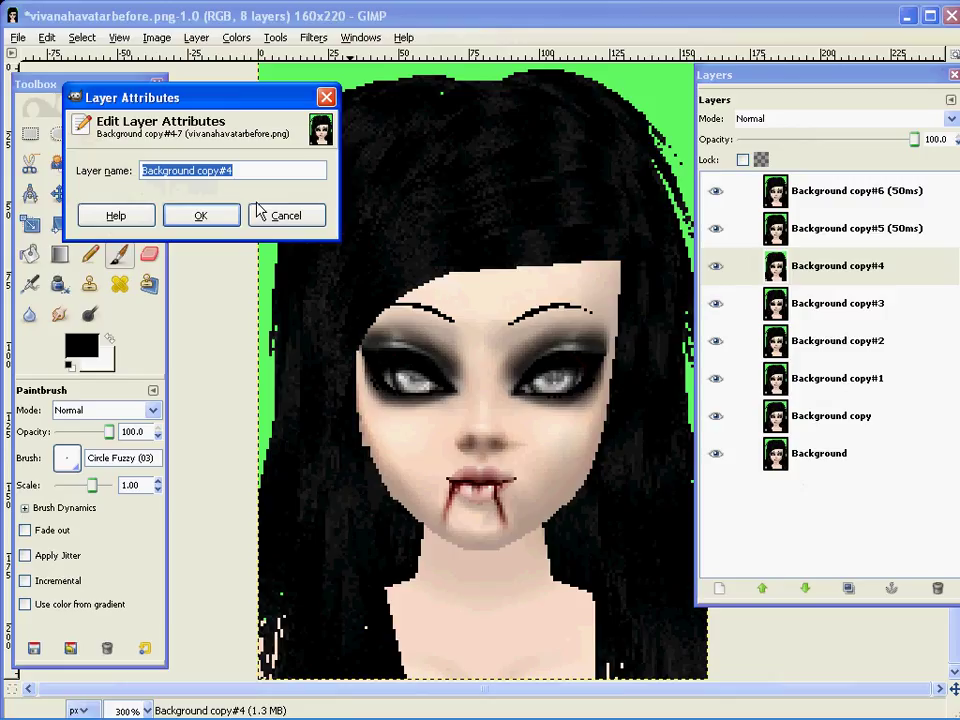
click(257, 171)
text((50ms))
click(229, 218)
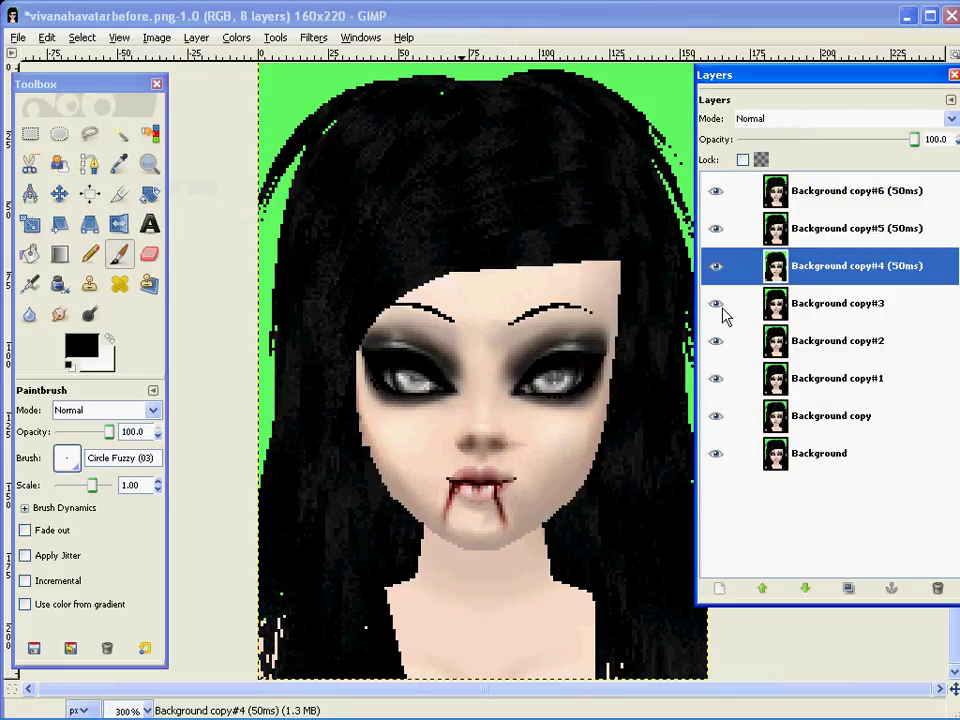
- Append (50ms) to the names of Background copy#3, copy#2 and copy#1
right_click(855, 303)
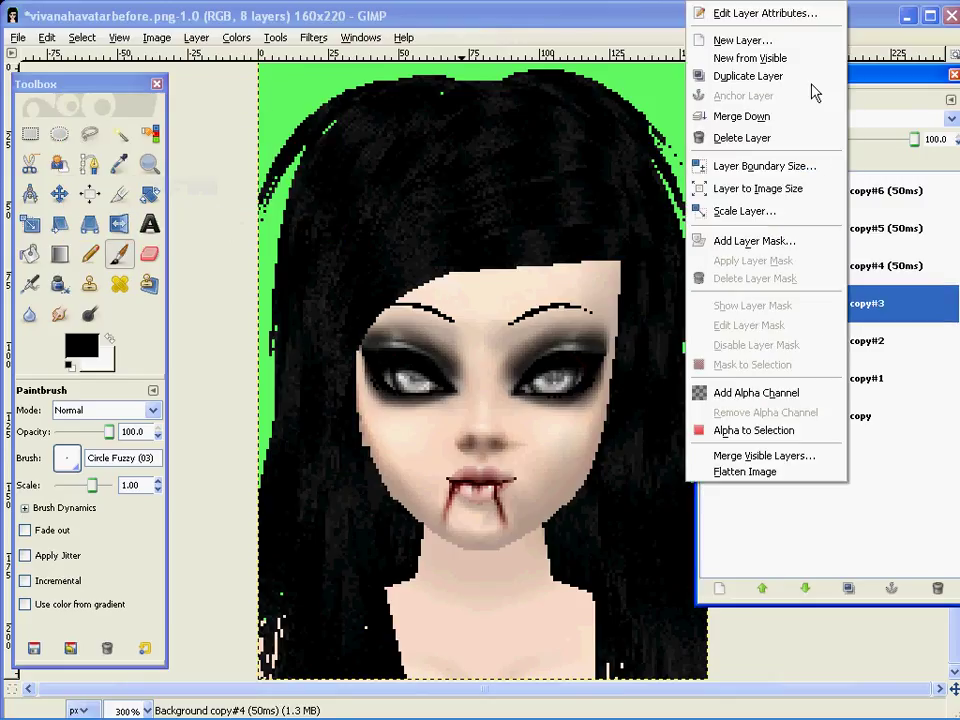
click(765, 14)
click(296, 207)
text((50ms))
click(238, 242)
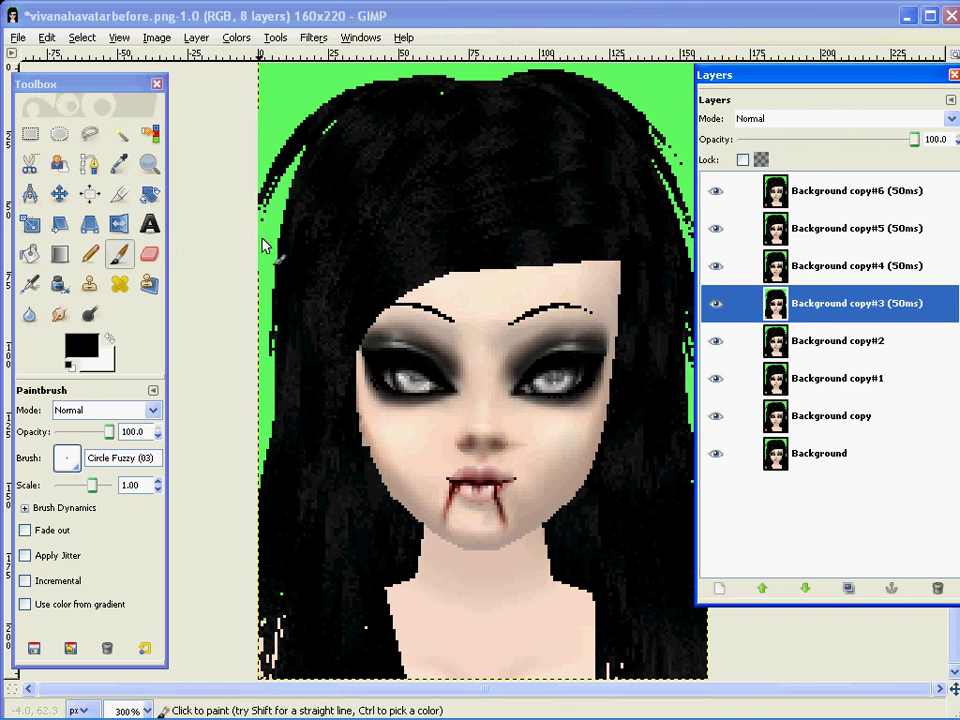
right_click(826, 347)
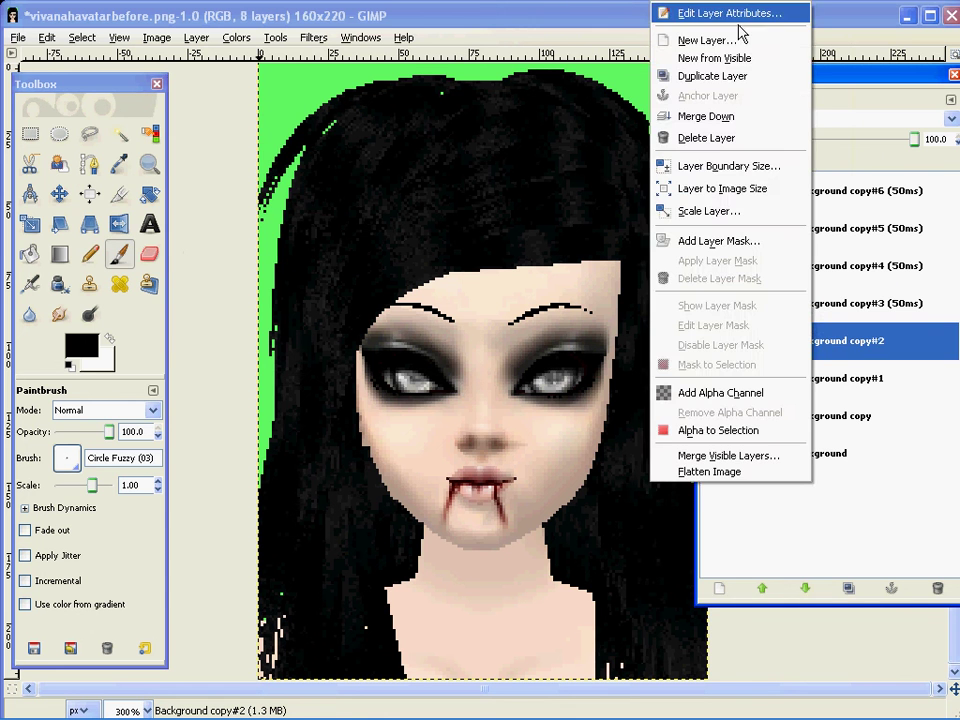
click(766, 12)
click(330, 225)
text((50ms))
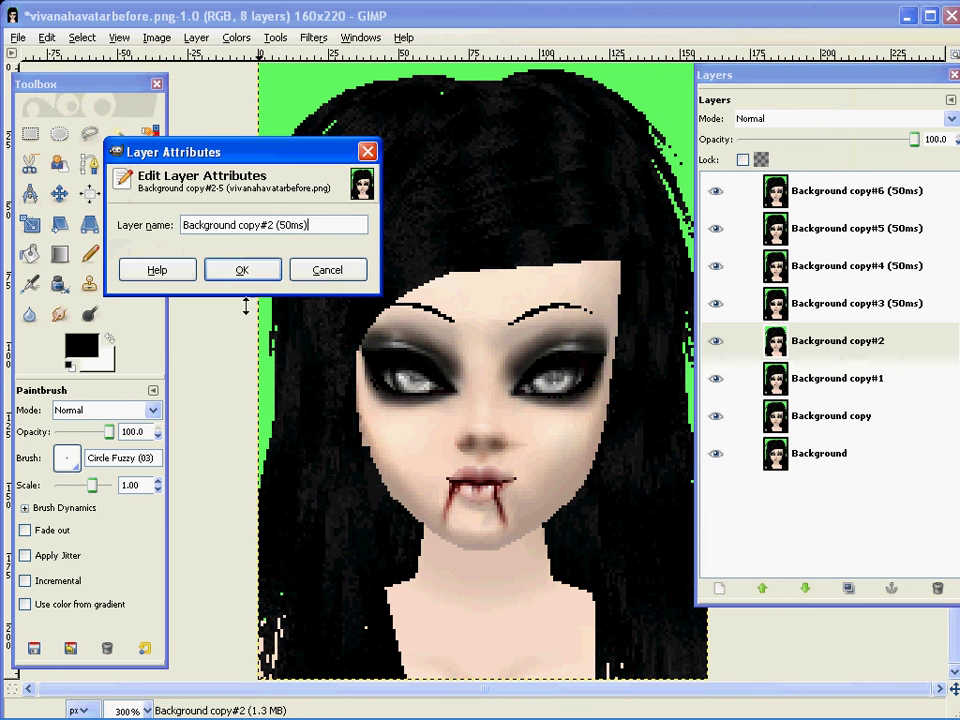
click(242, 270)
right_click(815, 378)
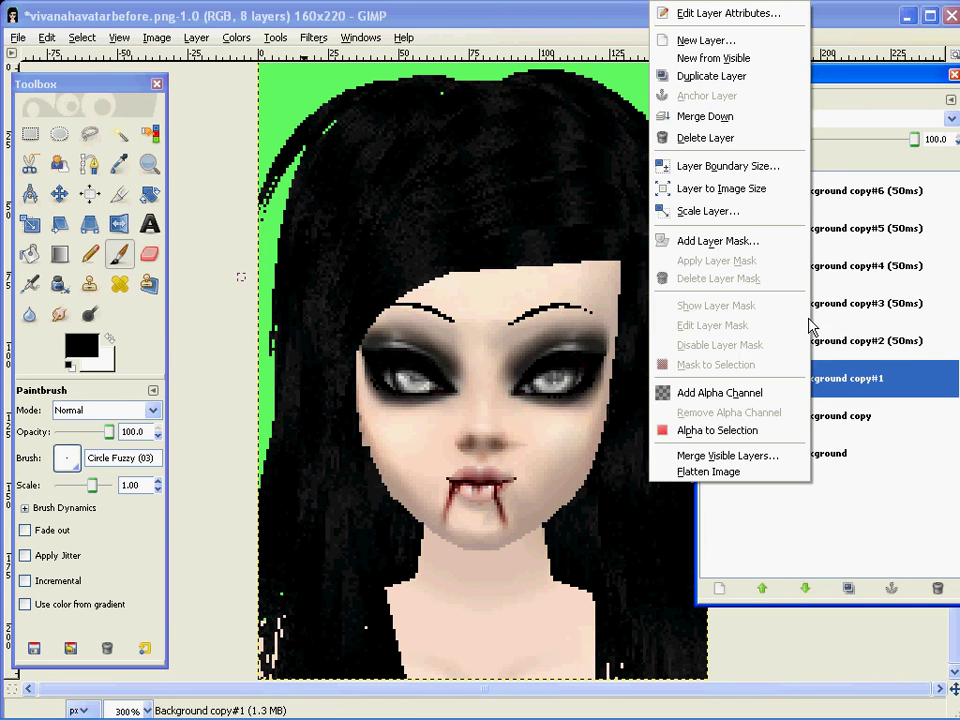
click(729, 14)
click(330, 251)
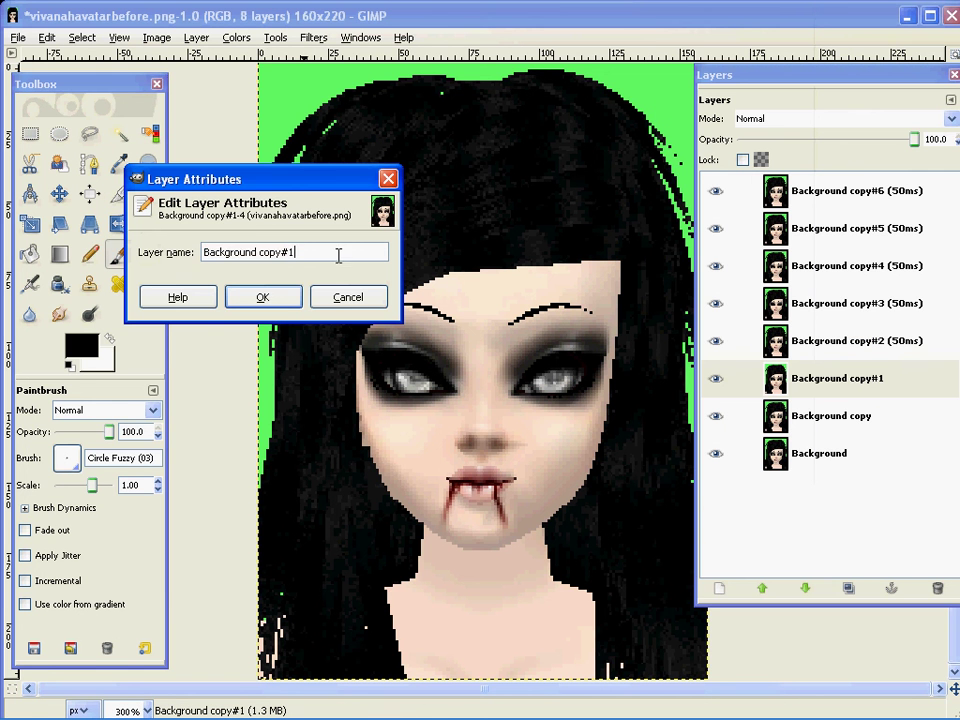
text((50ms))
click(261, 295)
- Append (50ms) to Background copy and (2000ms) to the Background layer
right_click(806, 416)
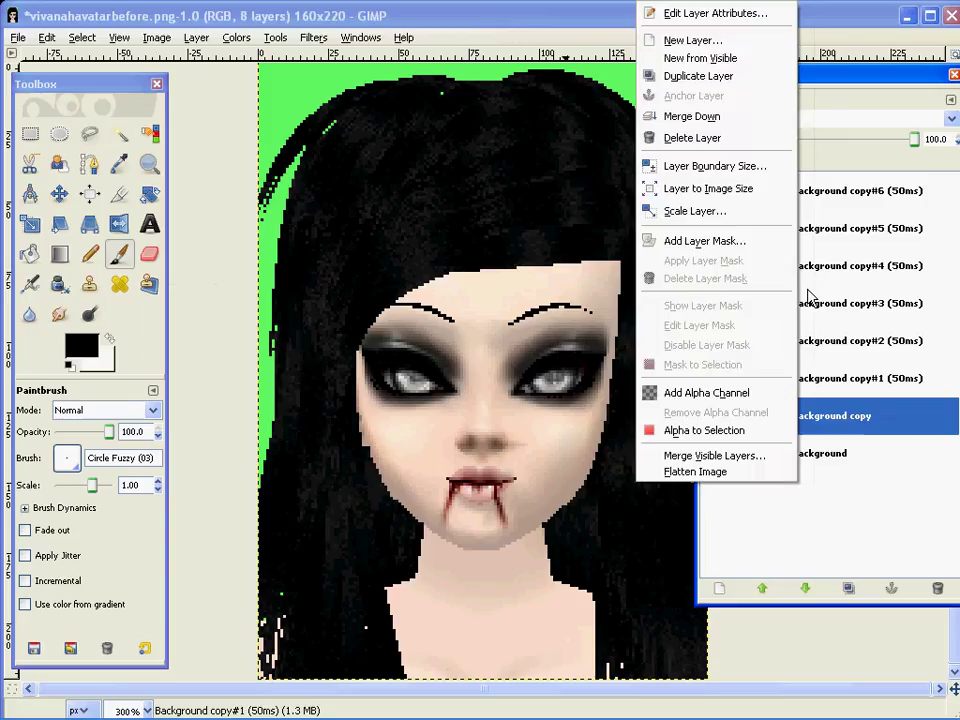
click(724, 14)
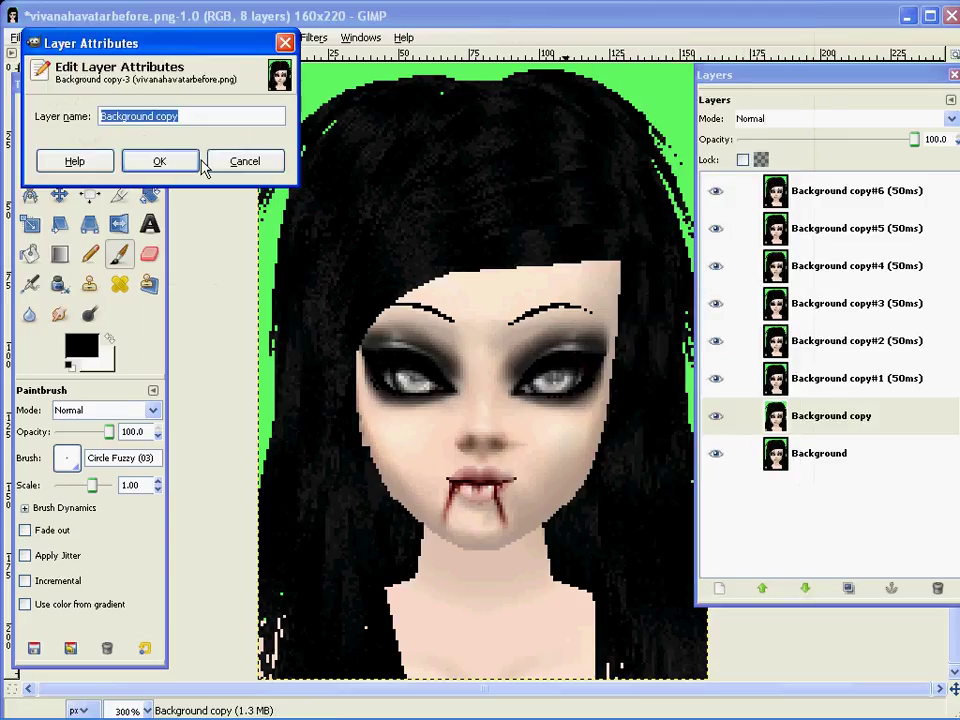
click(213, 120)
text((50ms))
click(170, 162)
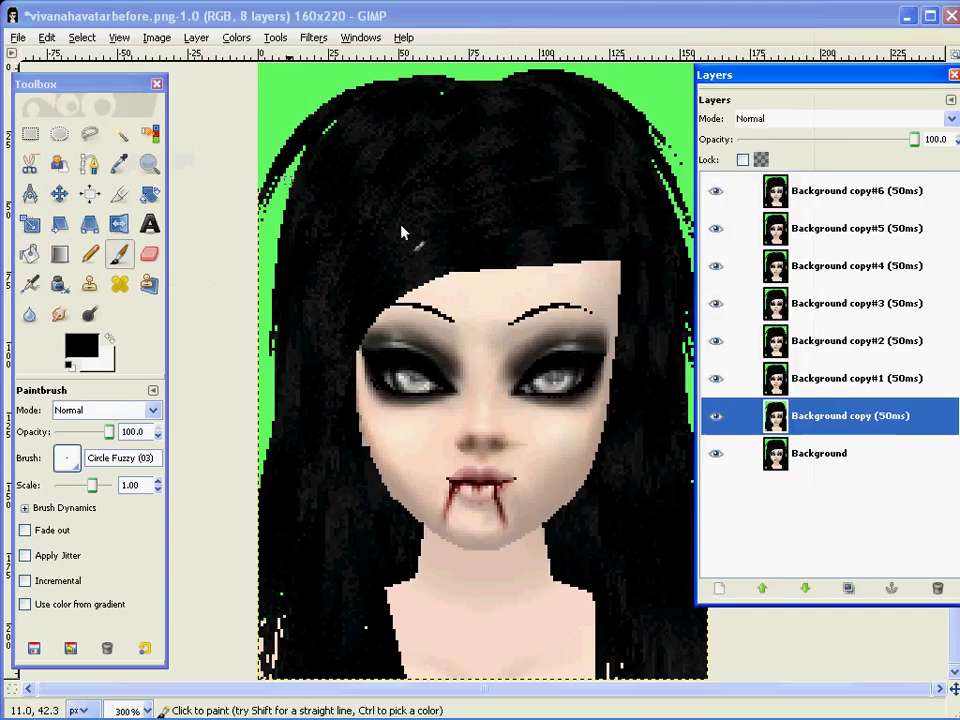
right_click(860, 466)
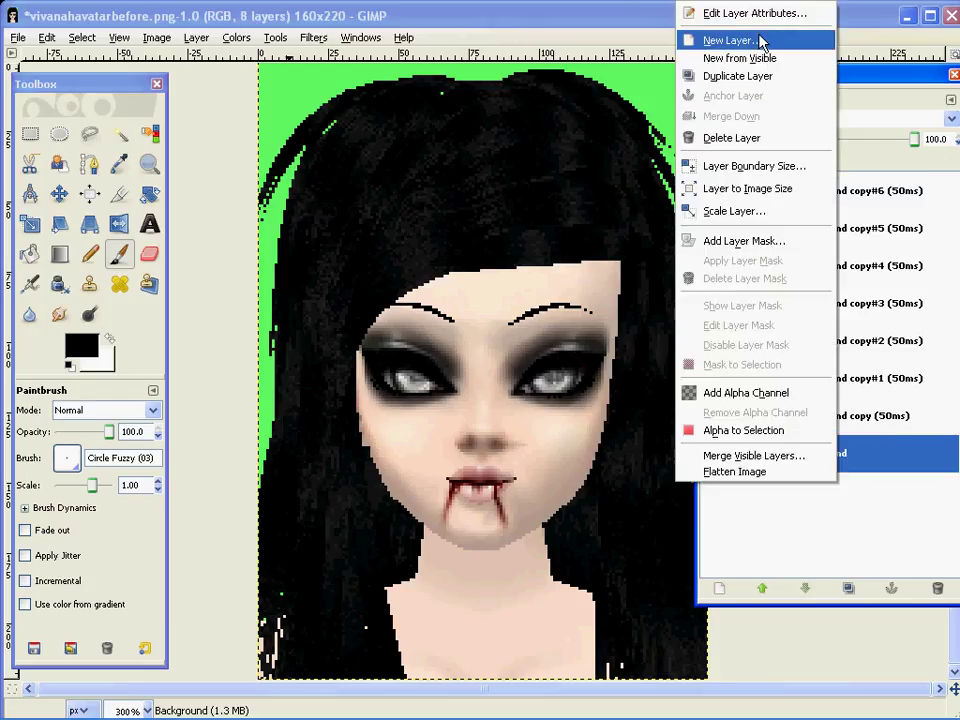
click(740, 12)
click(214, 118)
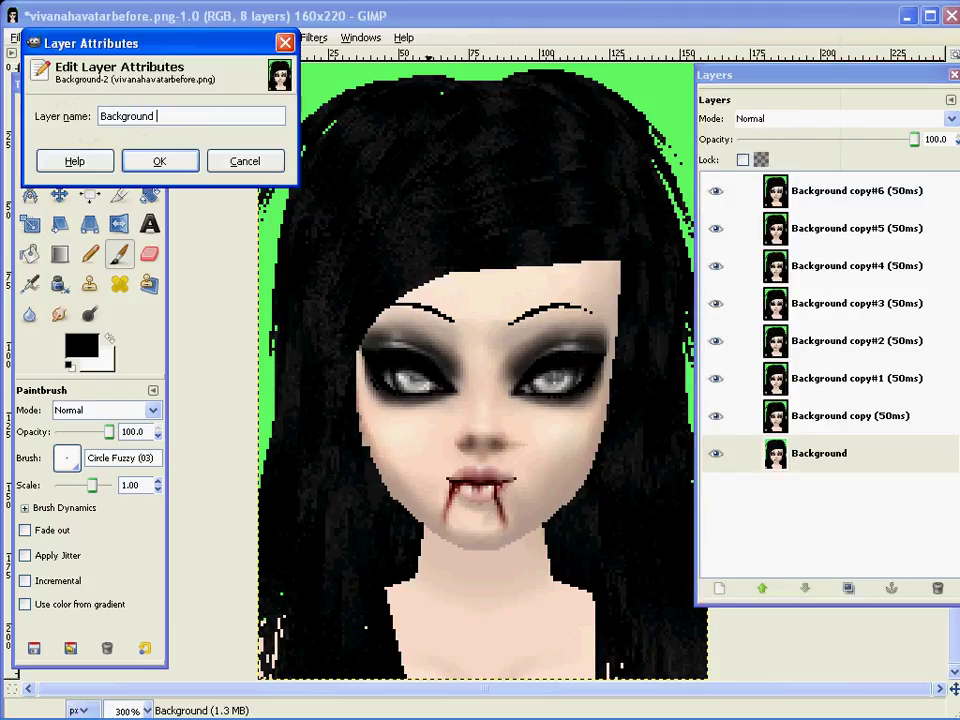
text(()
text(2000)
text(ms))
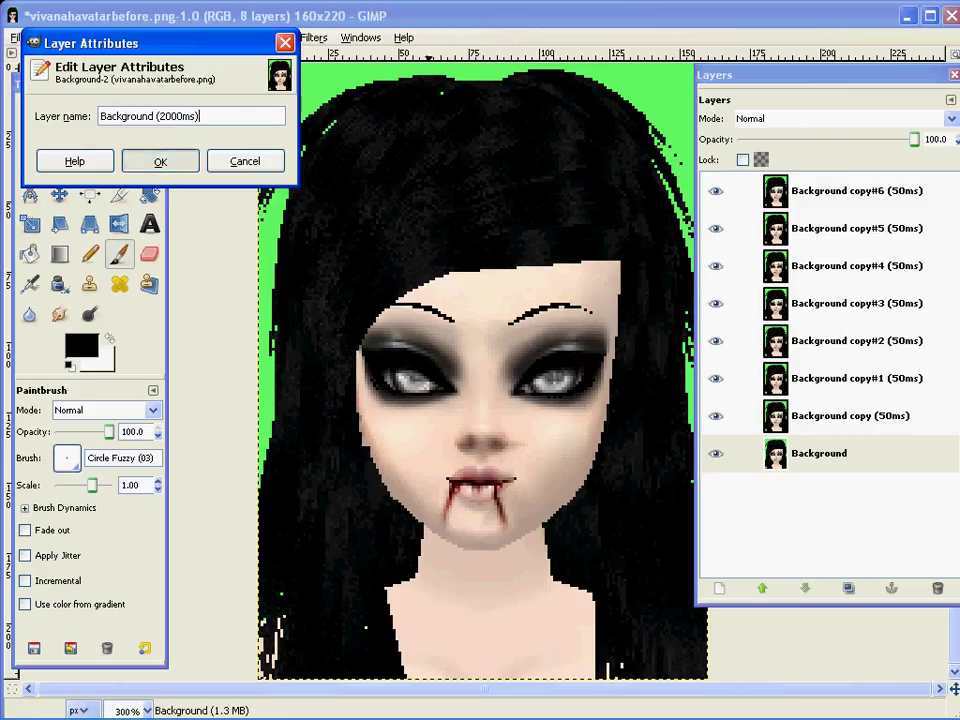
key(Return)
key(minus)
key(minus)
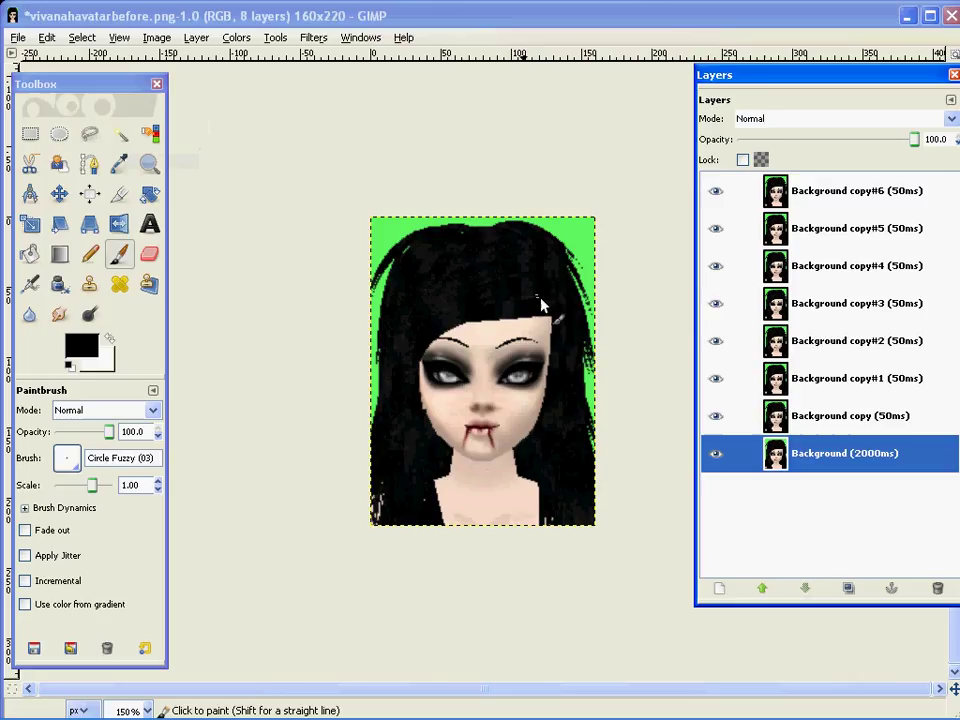
key(minus)
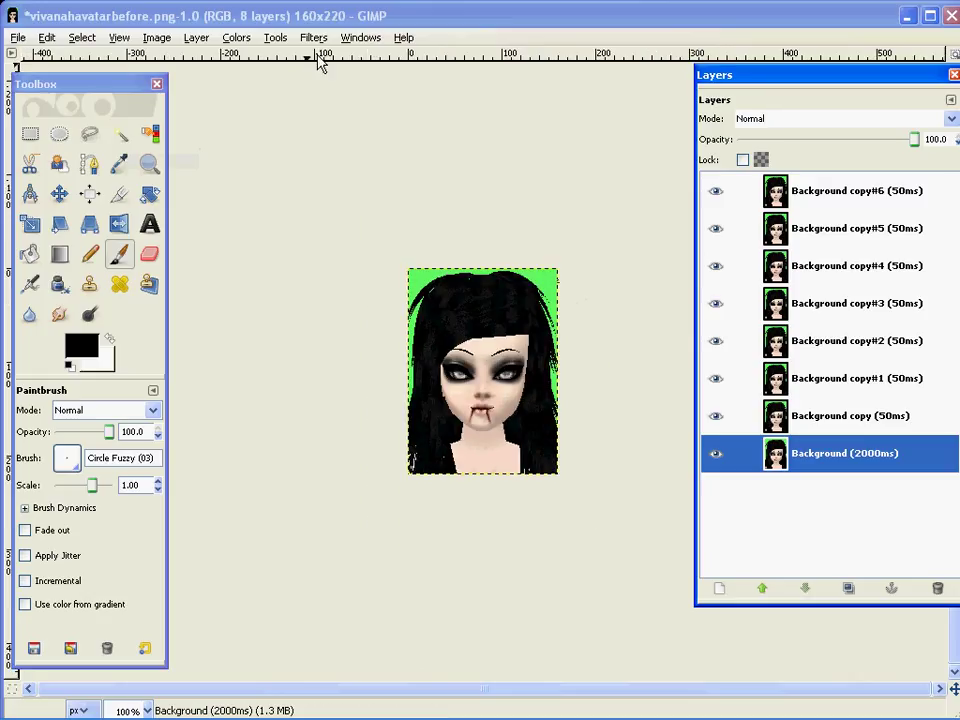
click(313, 37)
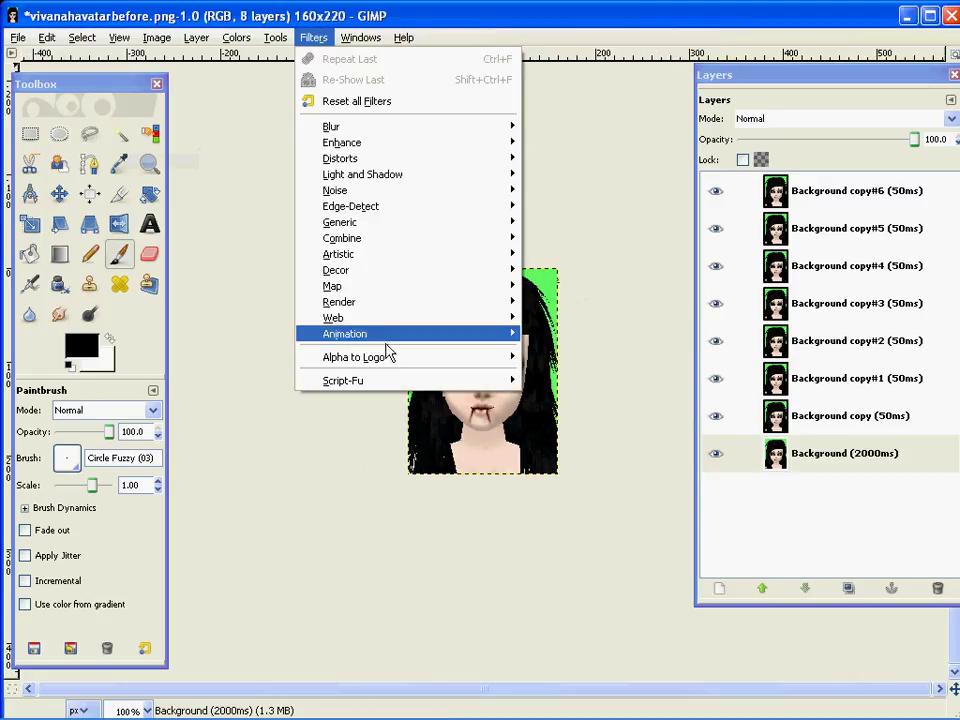
mouse_move(345, 333)
click(618, 464)
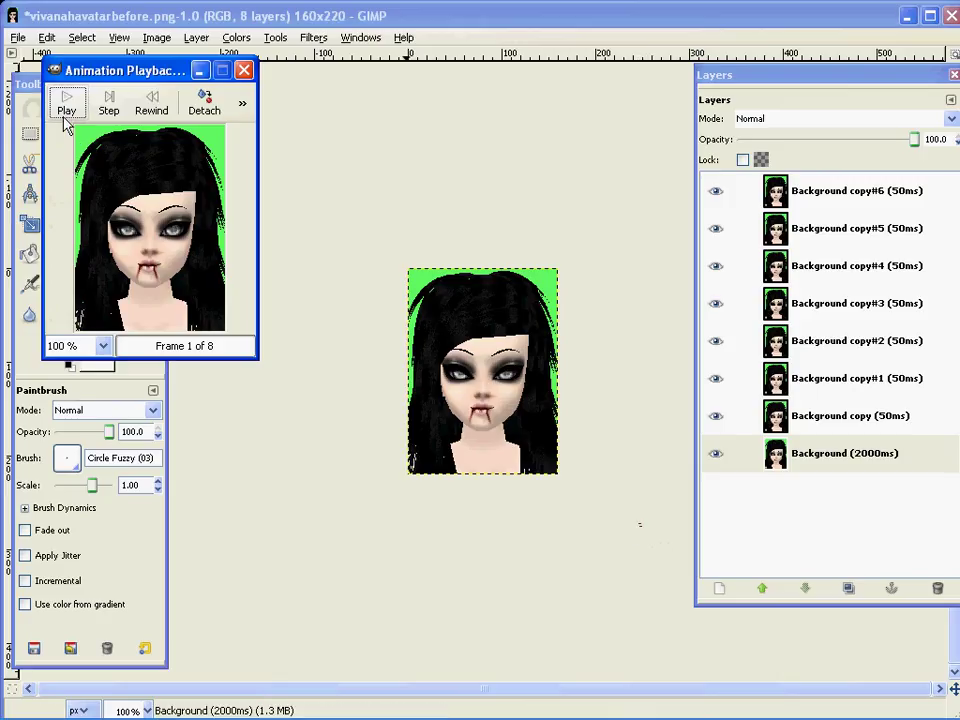
click(66, 112)
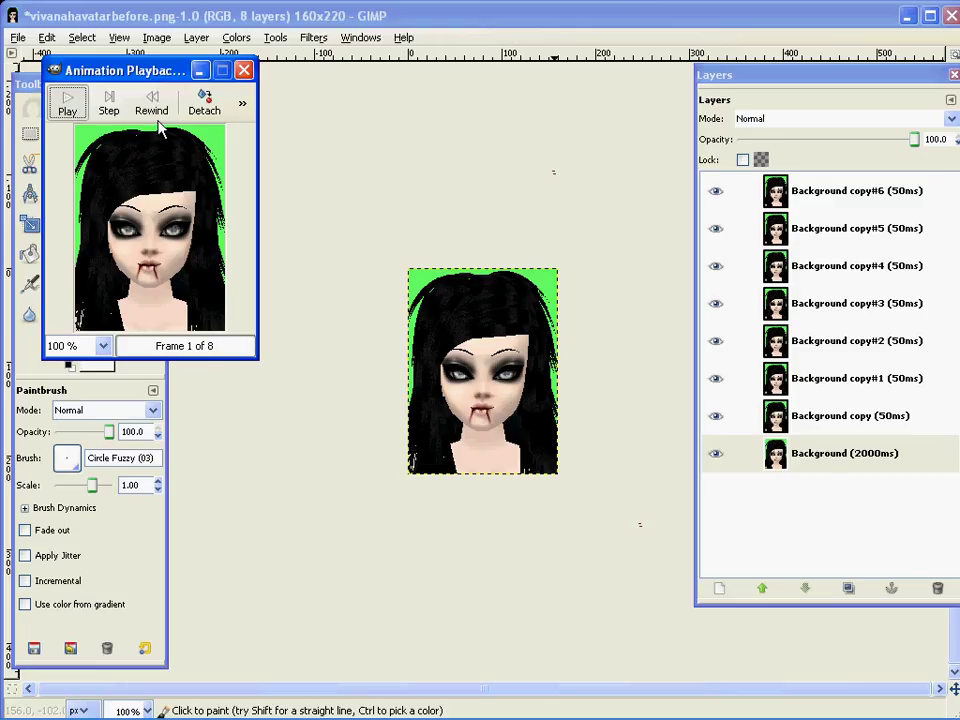
click(243, 70)
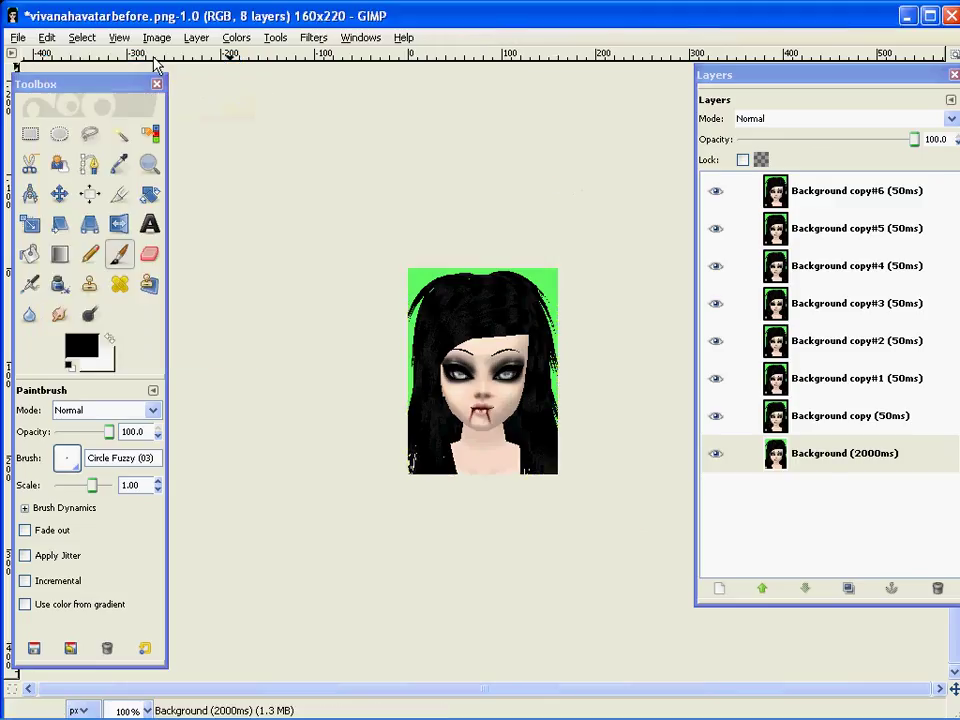
- Save As vivanahavatarbefore.gif, changing the file extension from png to gif
click(20, 38)
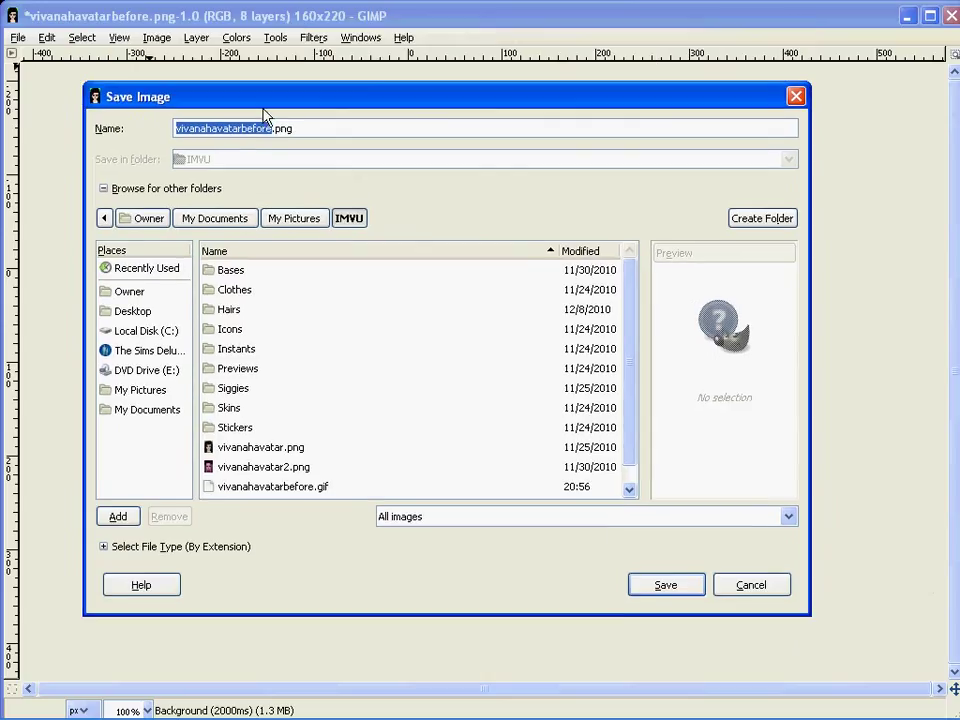
click(326, 147)
key(BackSpace)
key(BackSpace)
key(BackSpace)
text(g)
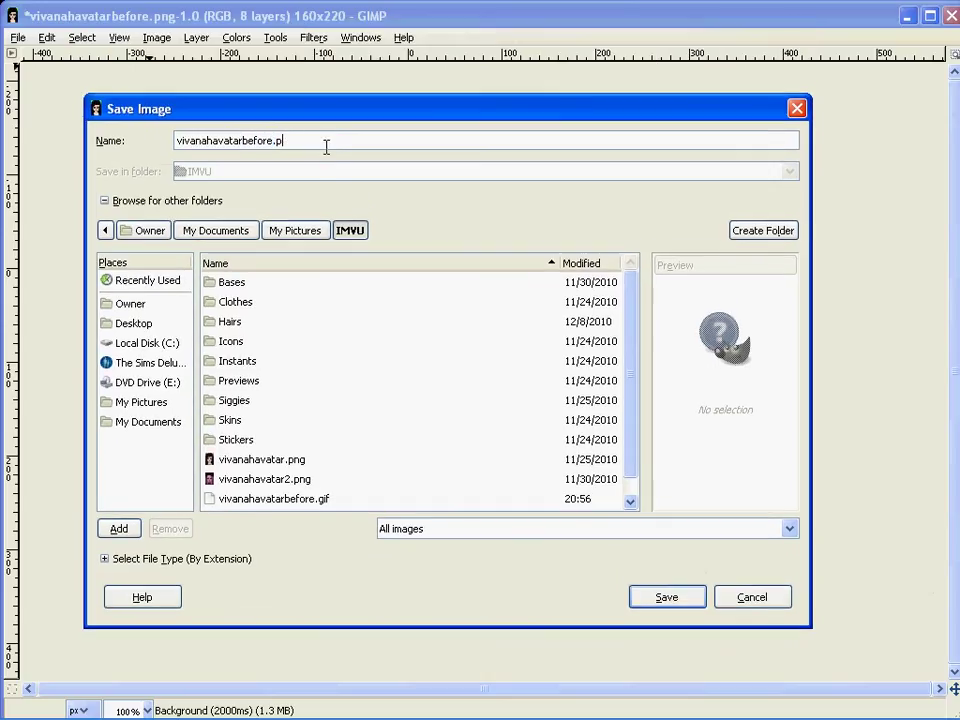
text(if)
key(Return)
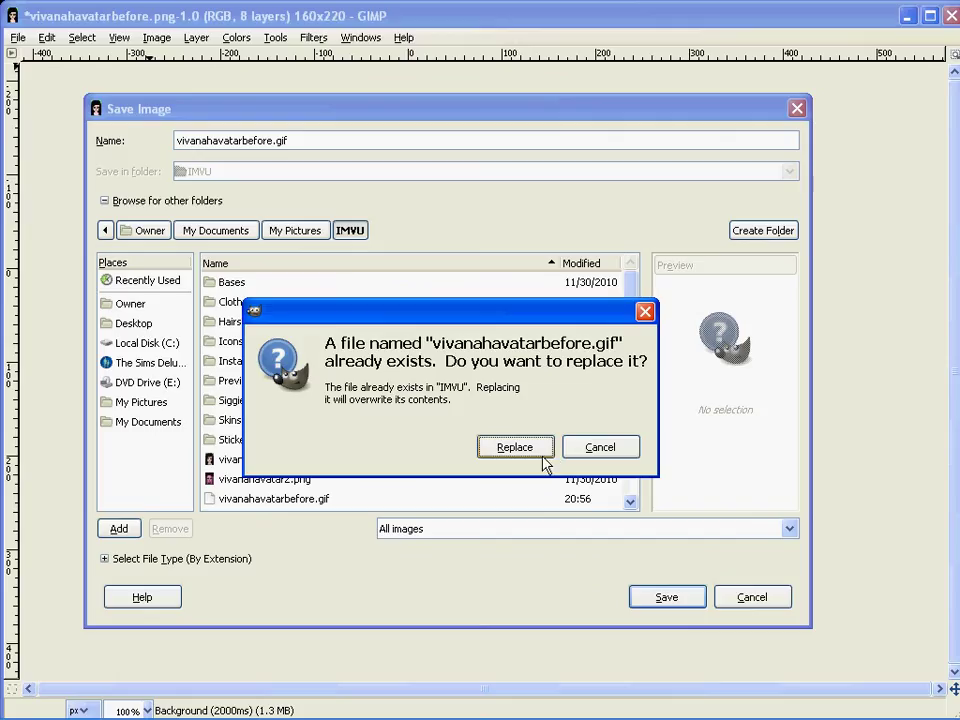
- Replace the existing file and export the layers as an animated GIF, accepting the GIF options
click(545, 458)
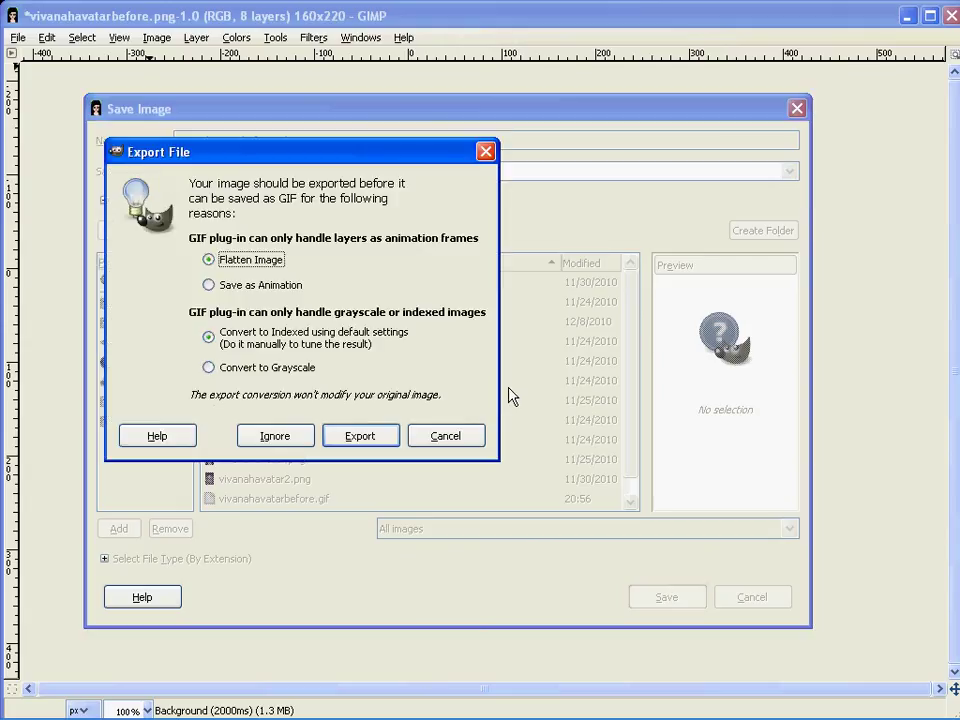
click(222, 290)
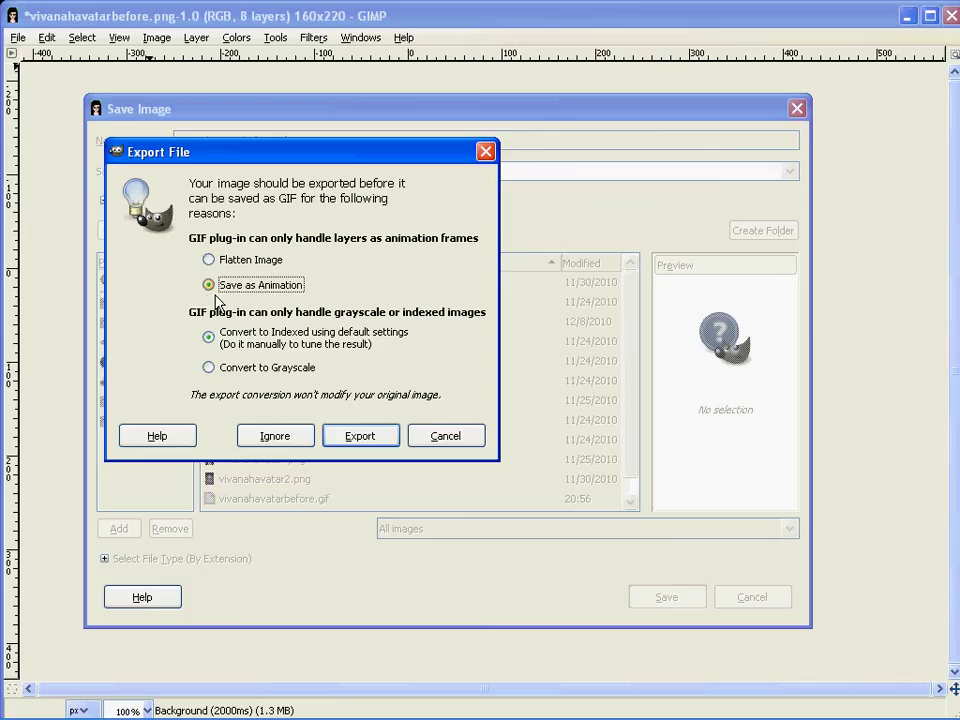
click(382, 448)
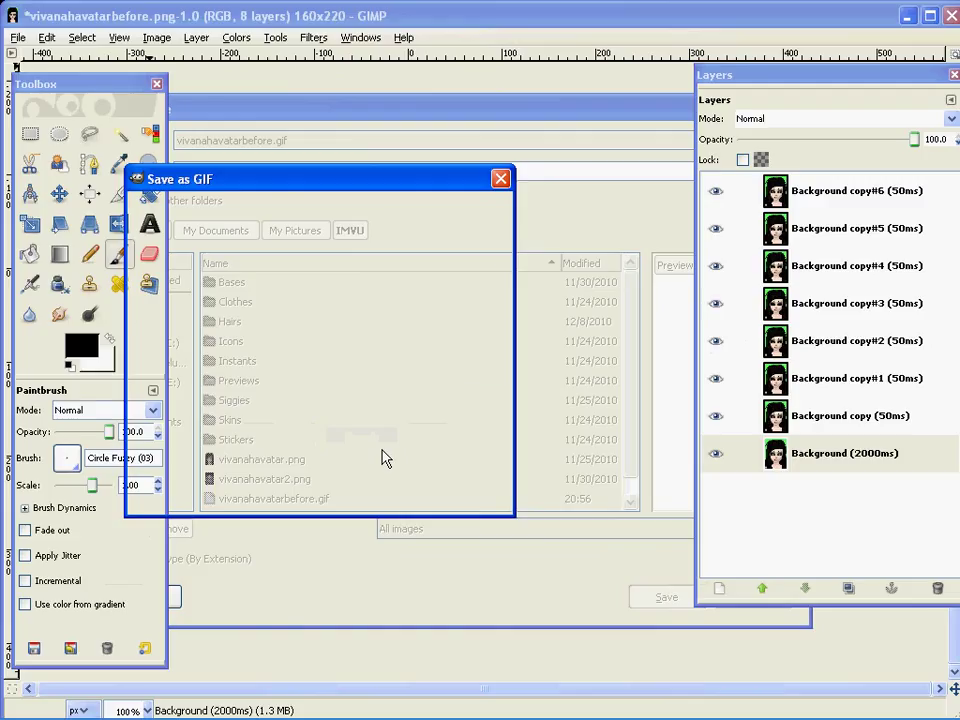
click(378, 510)
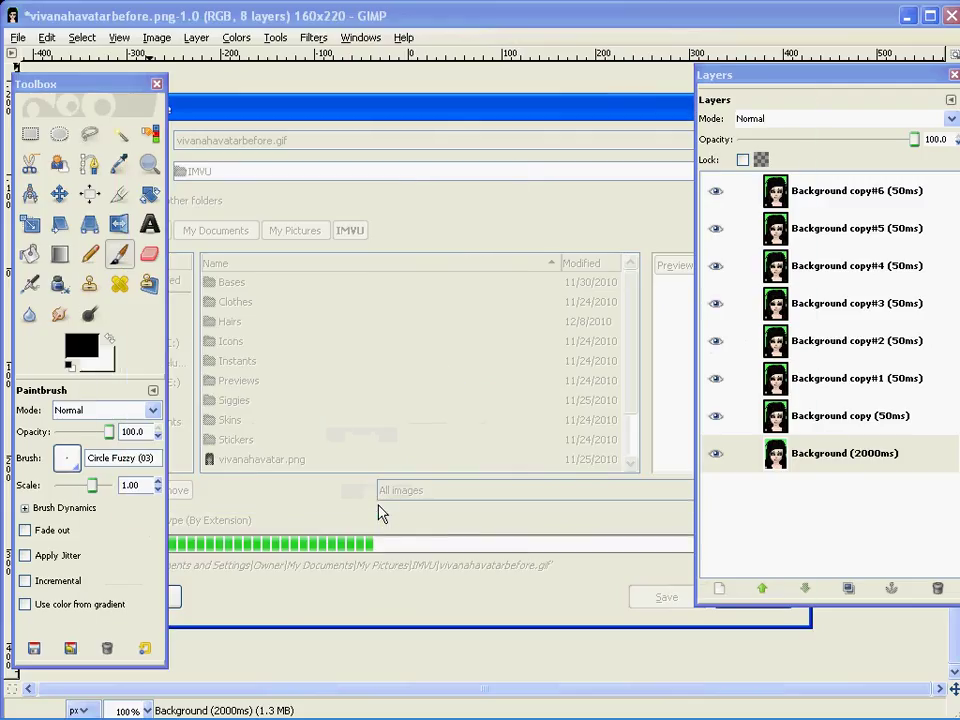